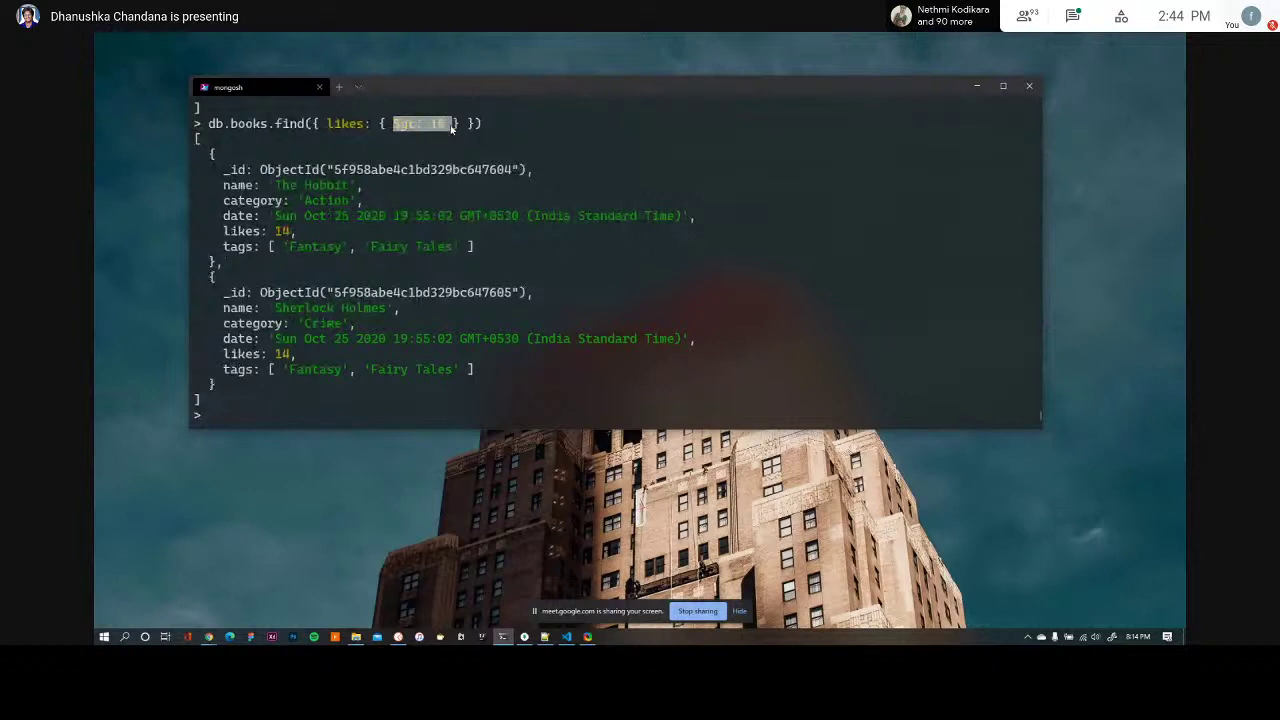
Step: Query the books collection for documents with likes greater than or equal to 10 using the $gte operator
left_click_drag(237, 200, 297, 376)
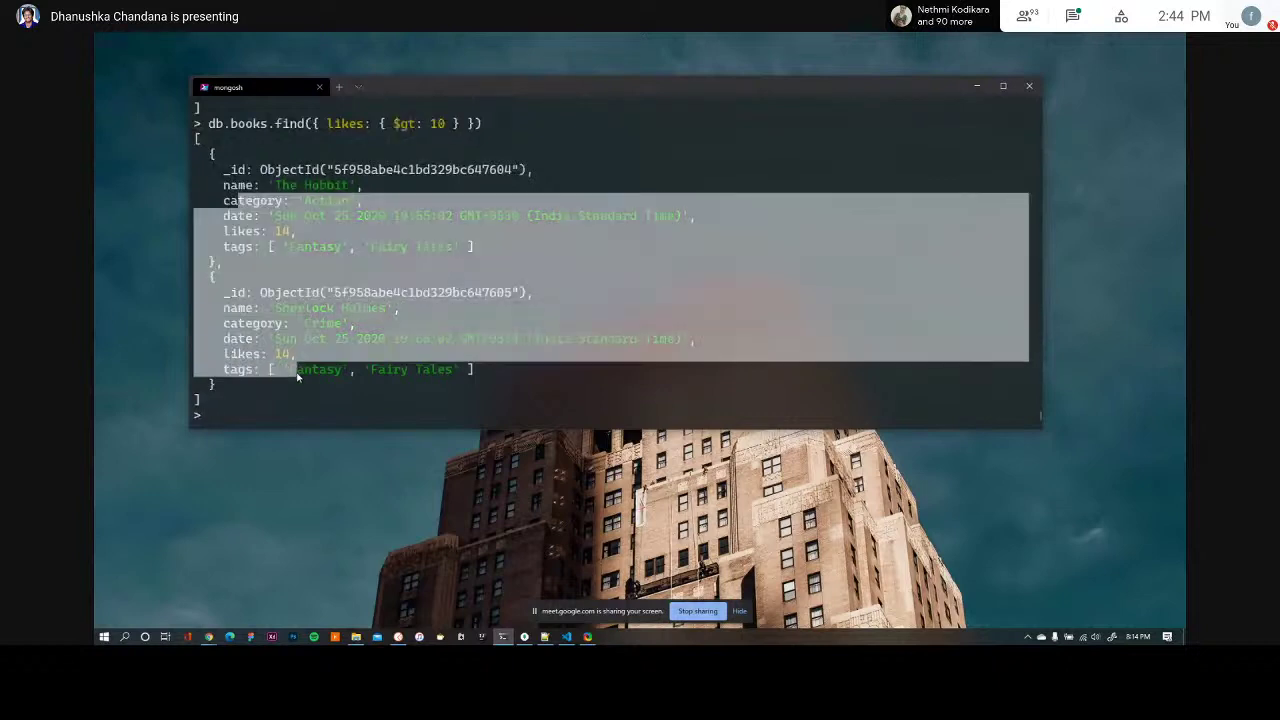
left_click(289, 360)
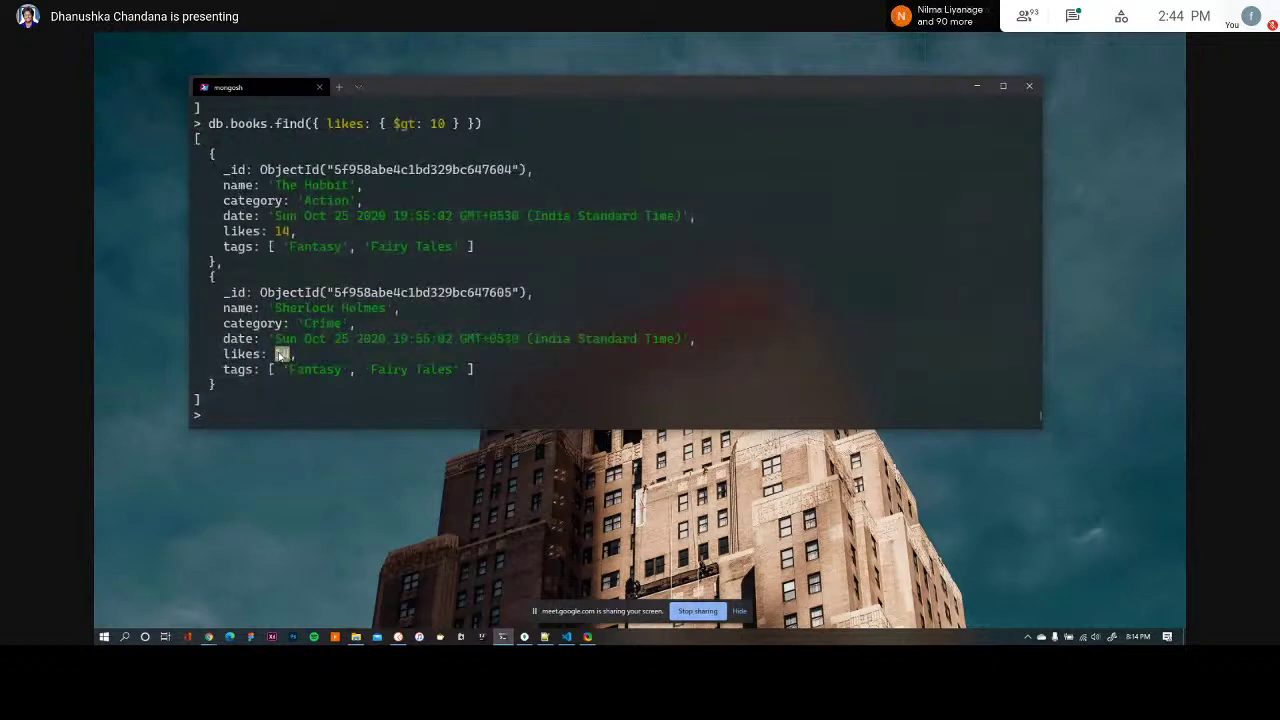
key("Up")
key("Delete")
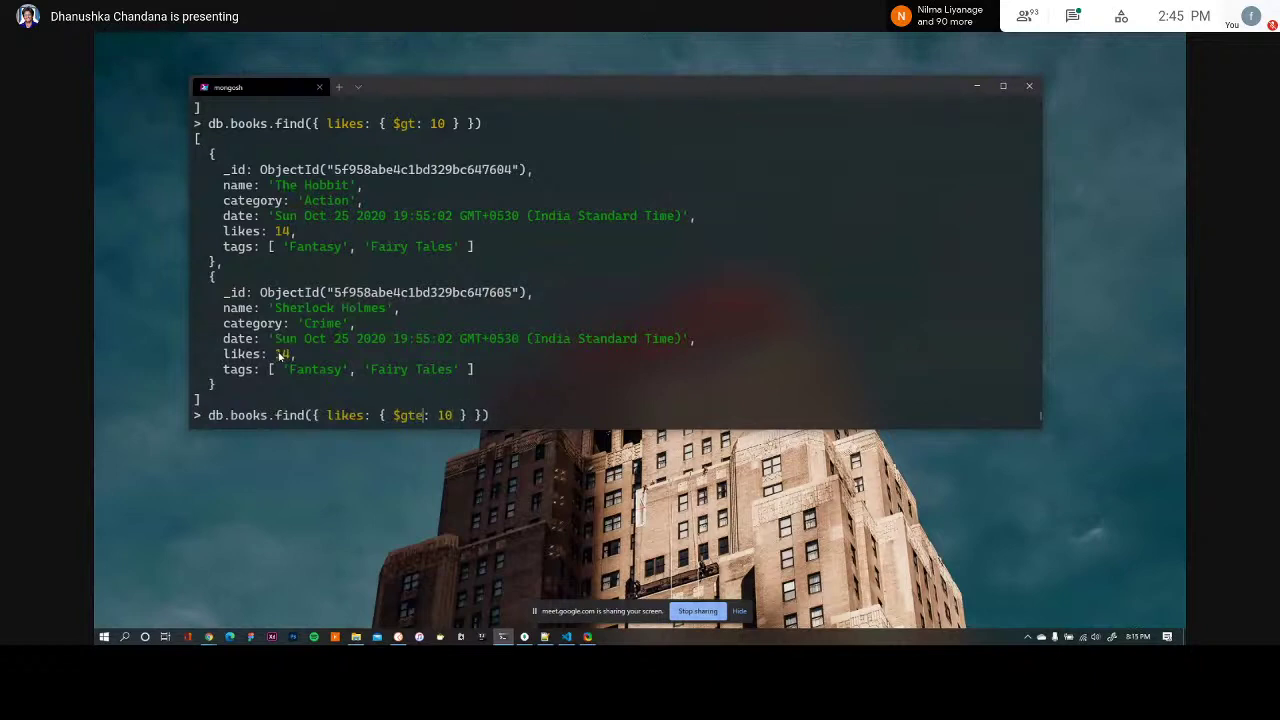
key("Return")
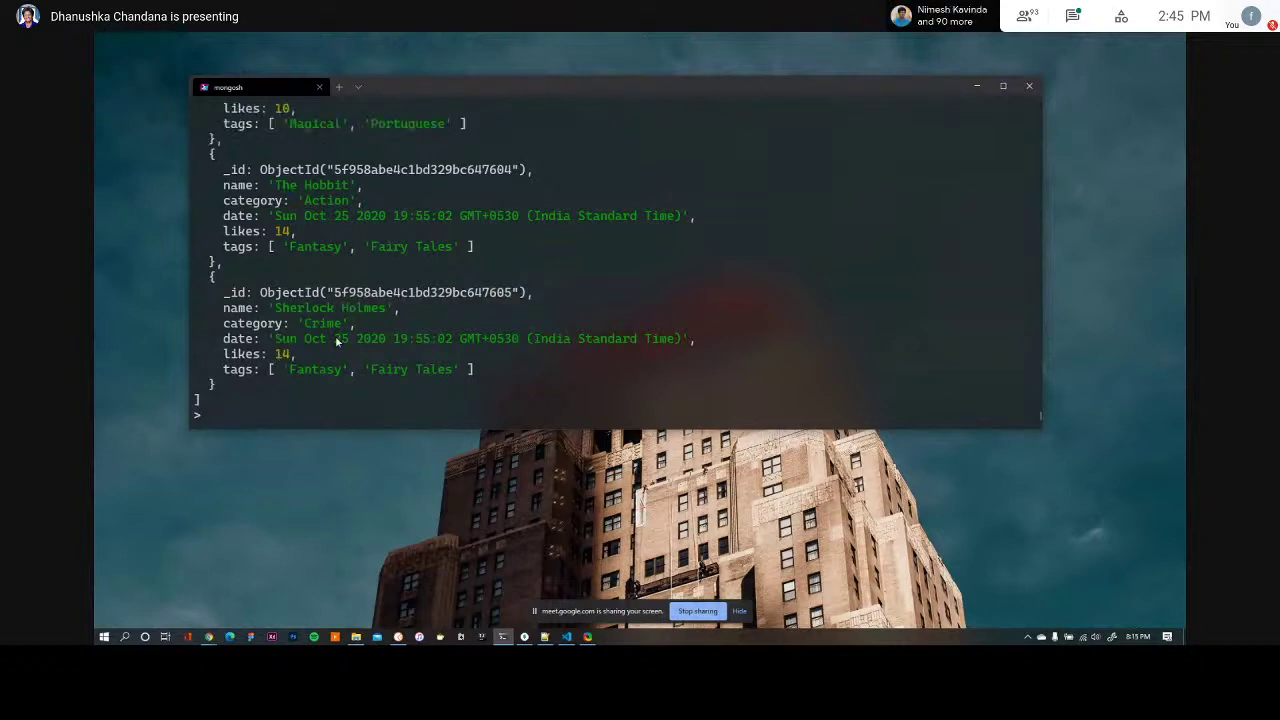
Step: Examine the $gte query and the returned book documents, checking how their likes values relate to the condition
scroll(336, 341, "up", 2)
left_click_drag(216, 127, 222, 231)
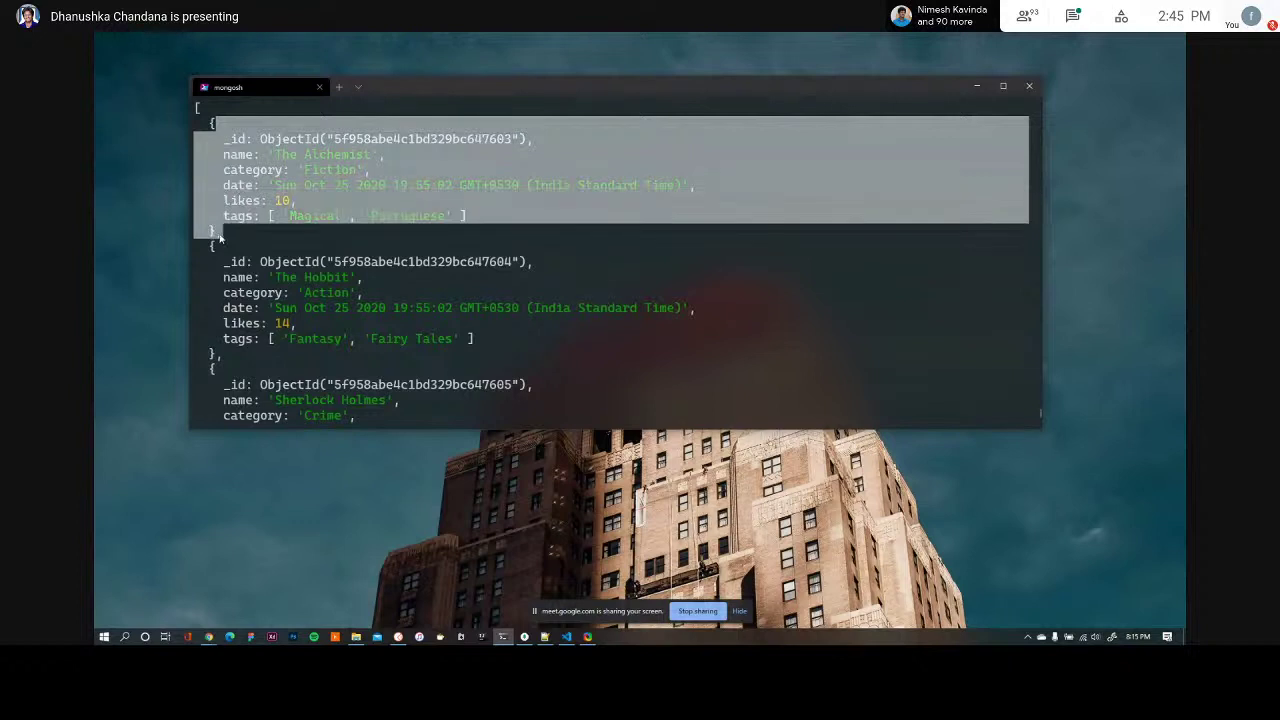
scroll(306, 252, "up", 4)
left_click_drag(393, 278, 423, 282)
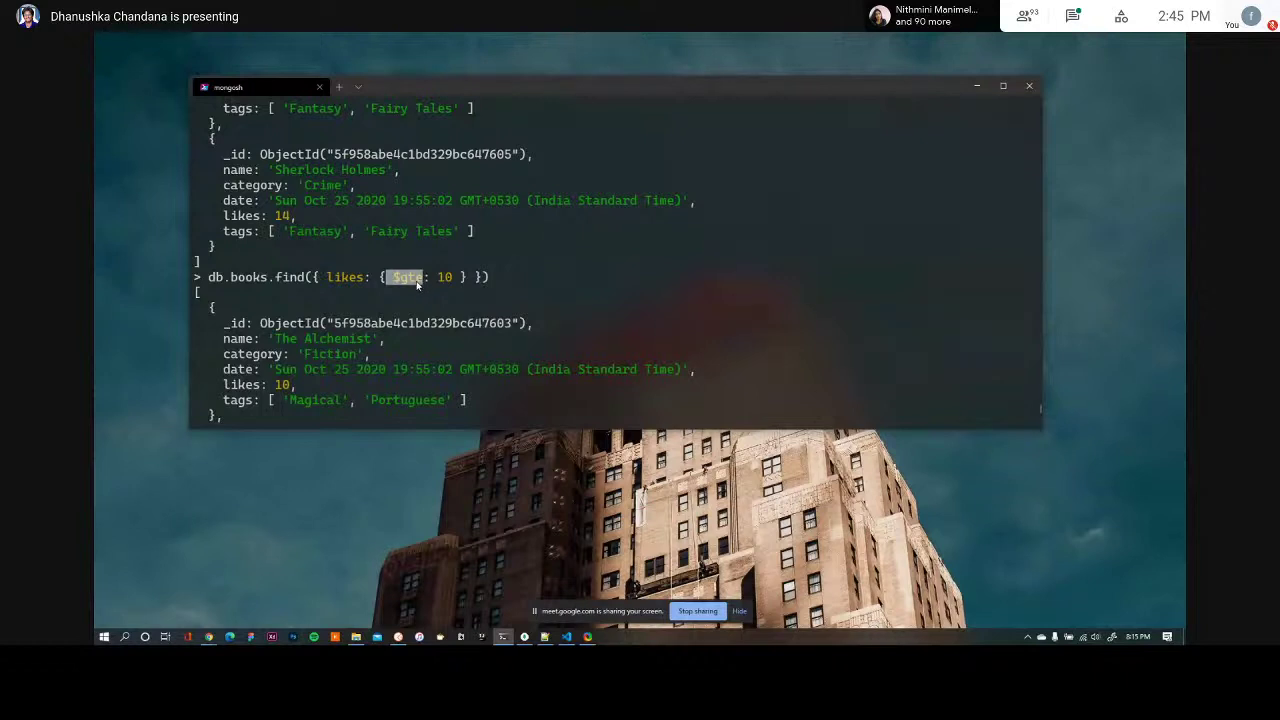
left_click(410, 285)
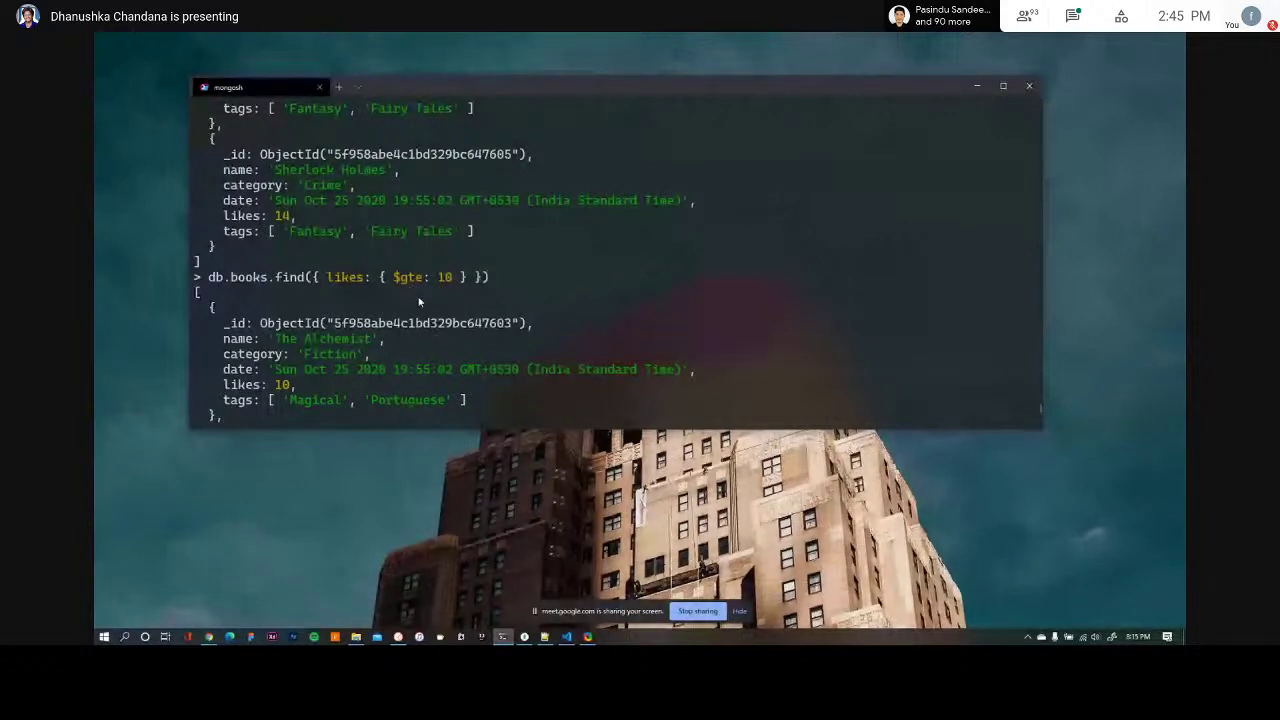
scroll(410, 297, "down", 3)
scroll(392, 306, "up", 2)
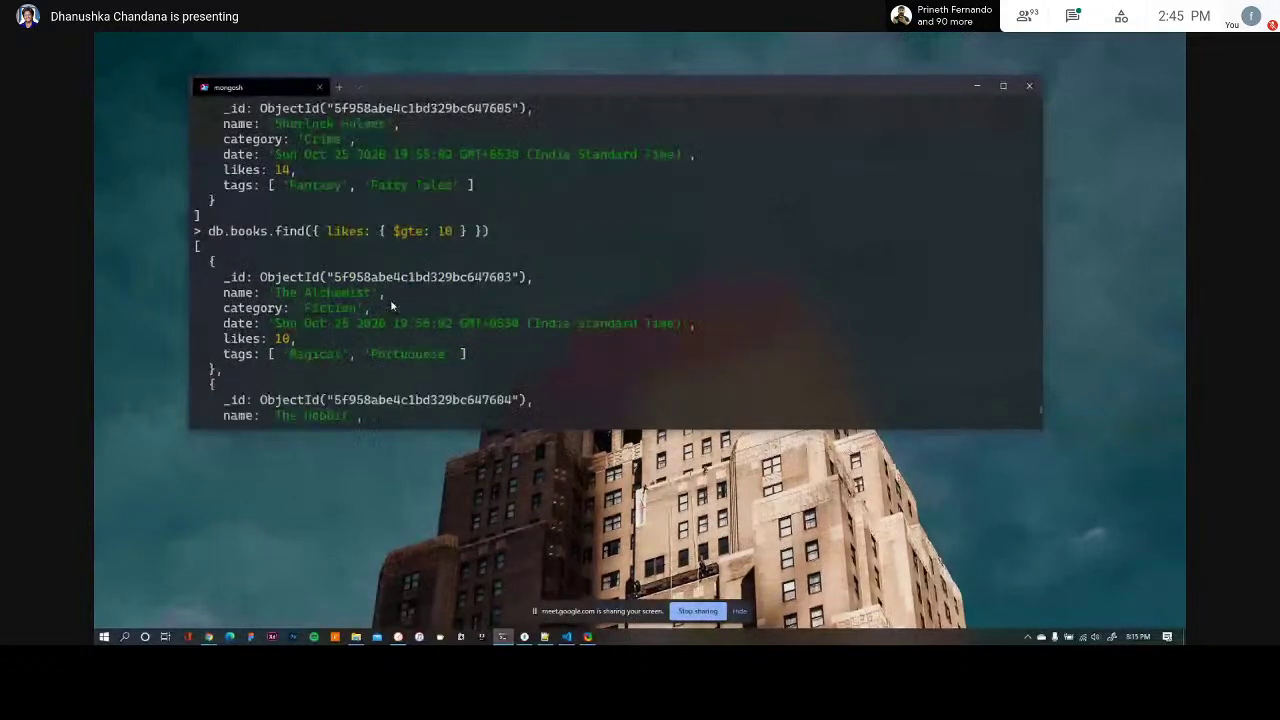
scroll(392, 306, "up", 2)
scroll(389, 298, "down", 1)
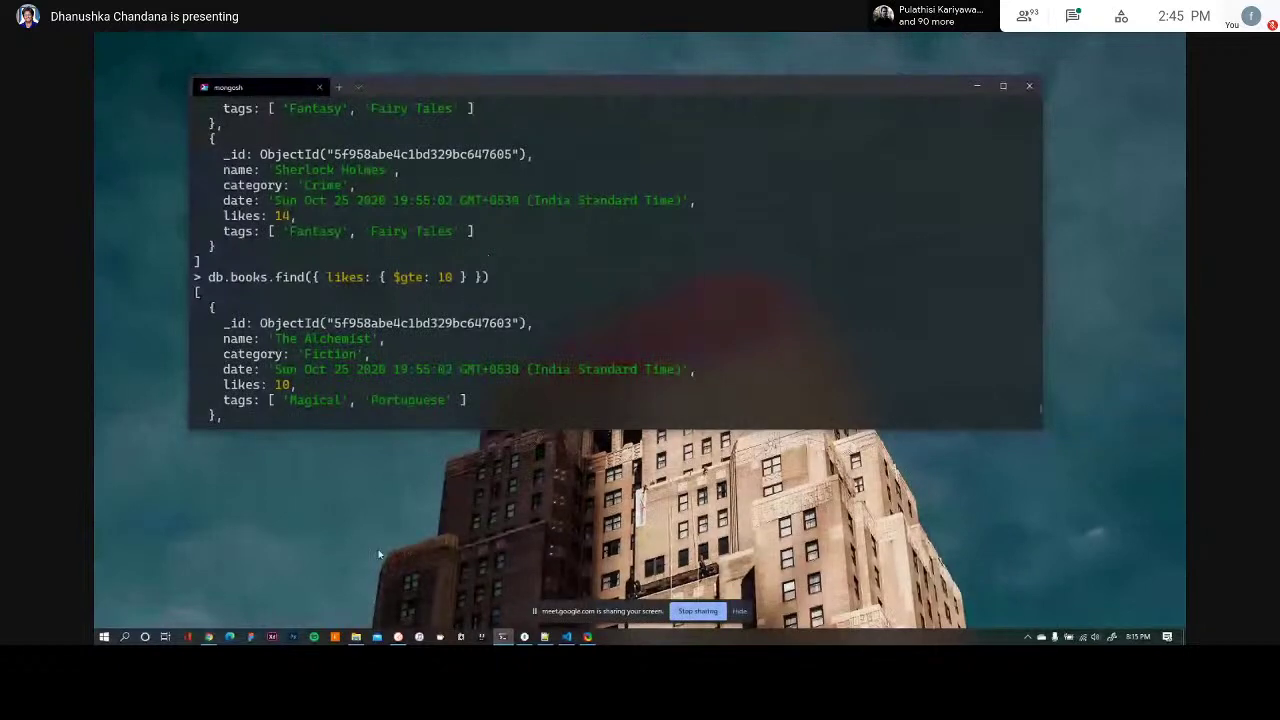
Step: Switch to the Chrome window with the MongoDB website and open its account login page
left_click(208, 637)
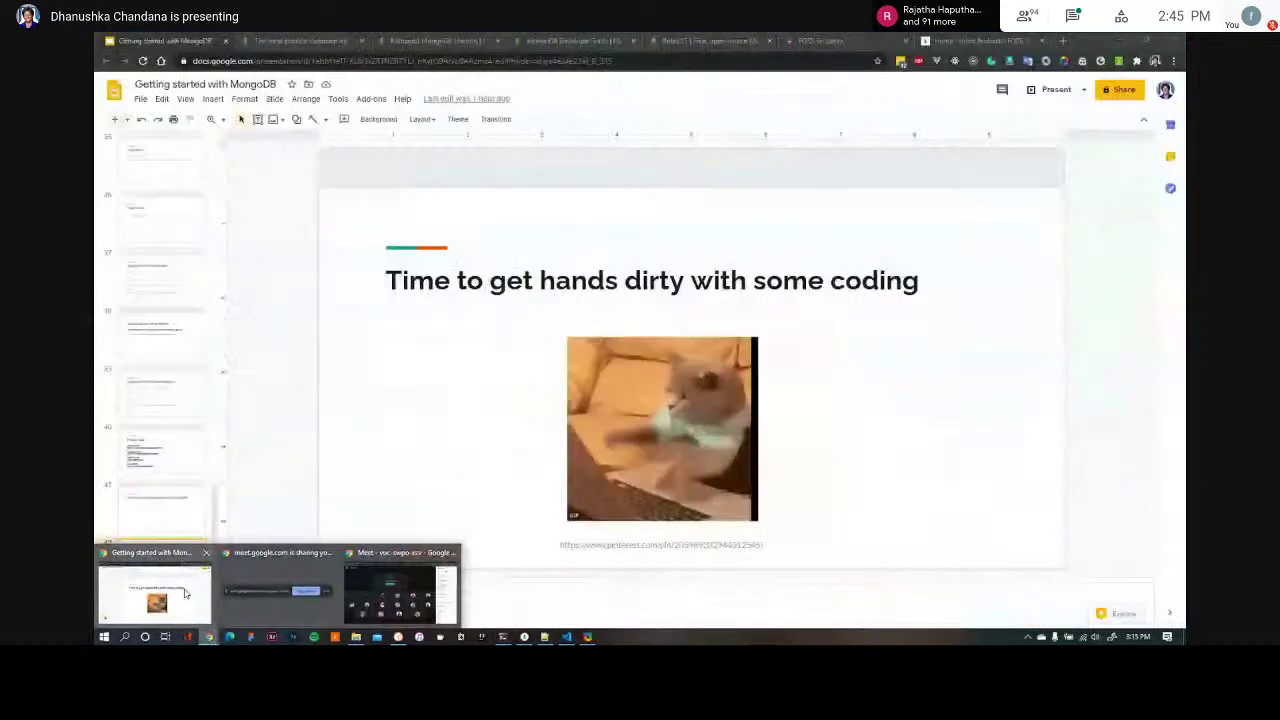
left_click(184, 594)
left_click(300, 41)
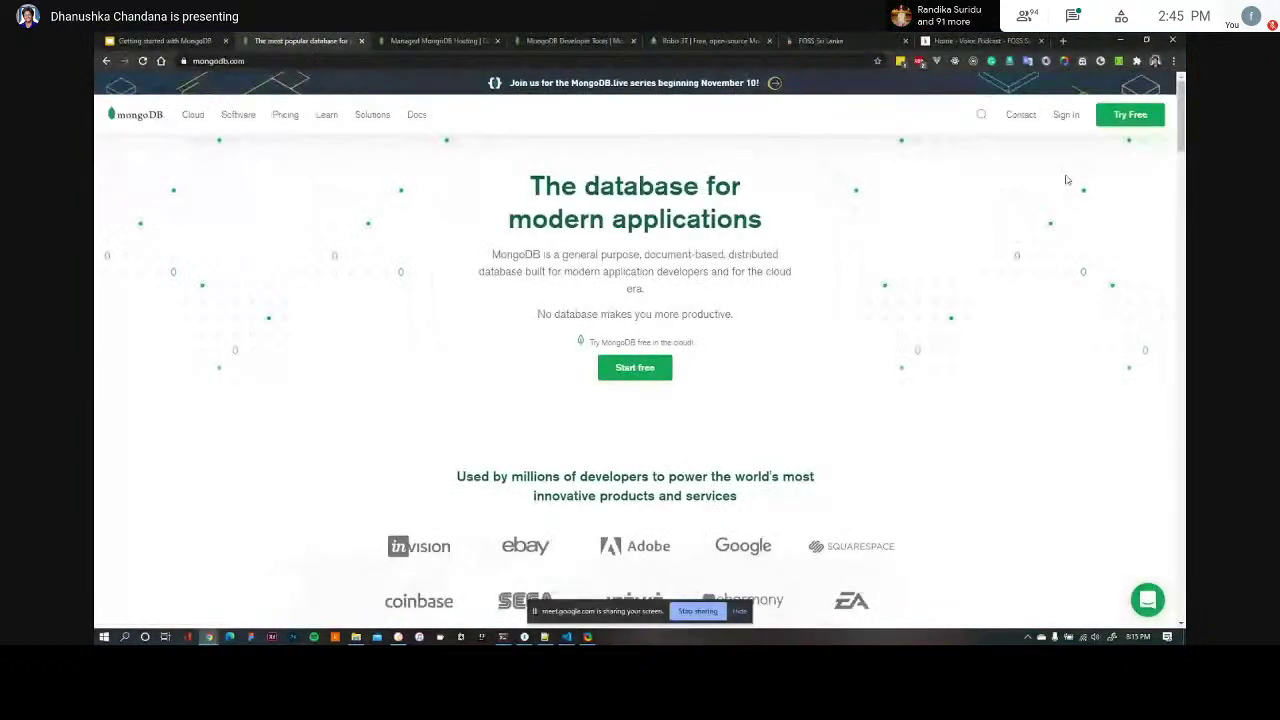
left_click(1065, 117)
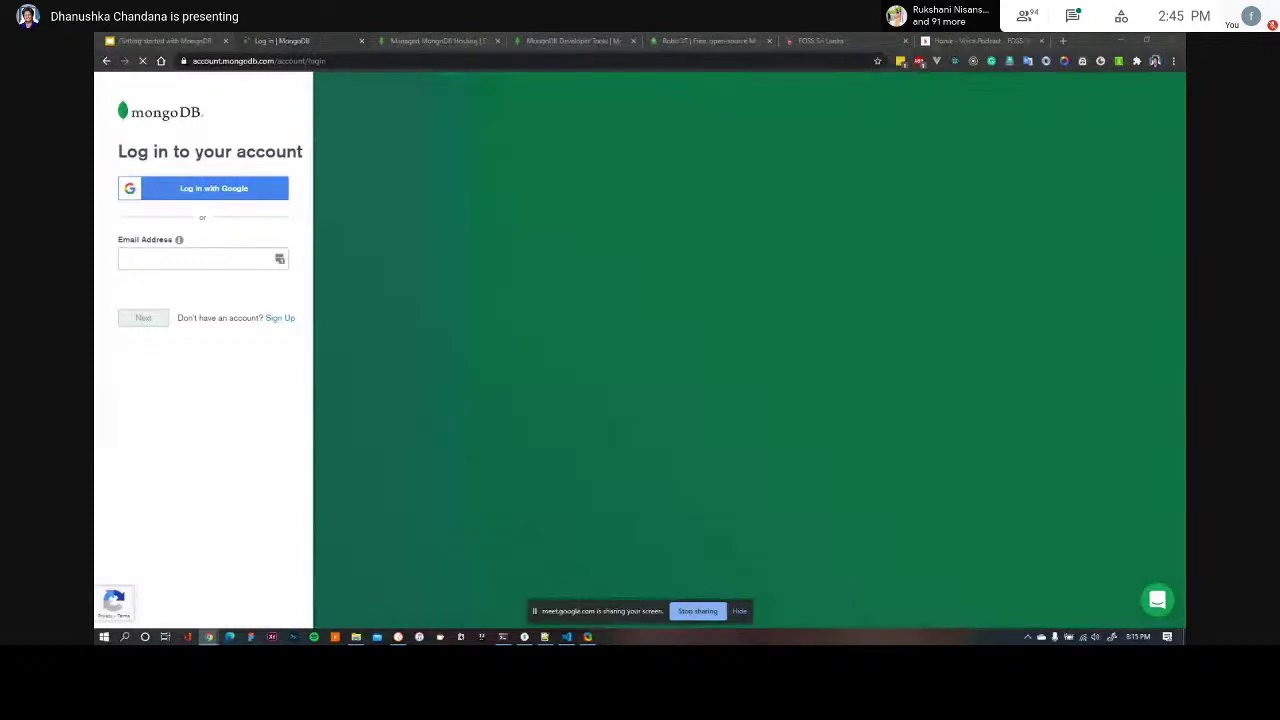
Step: Log in to the MongoDB account with the saved e-mail address and the account password
left_click(221, 260)
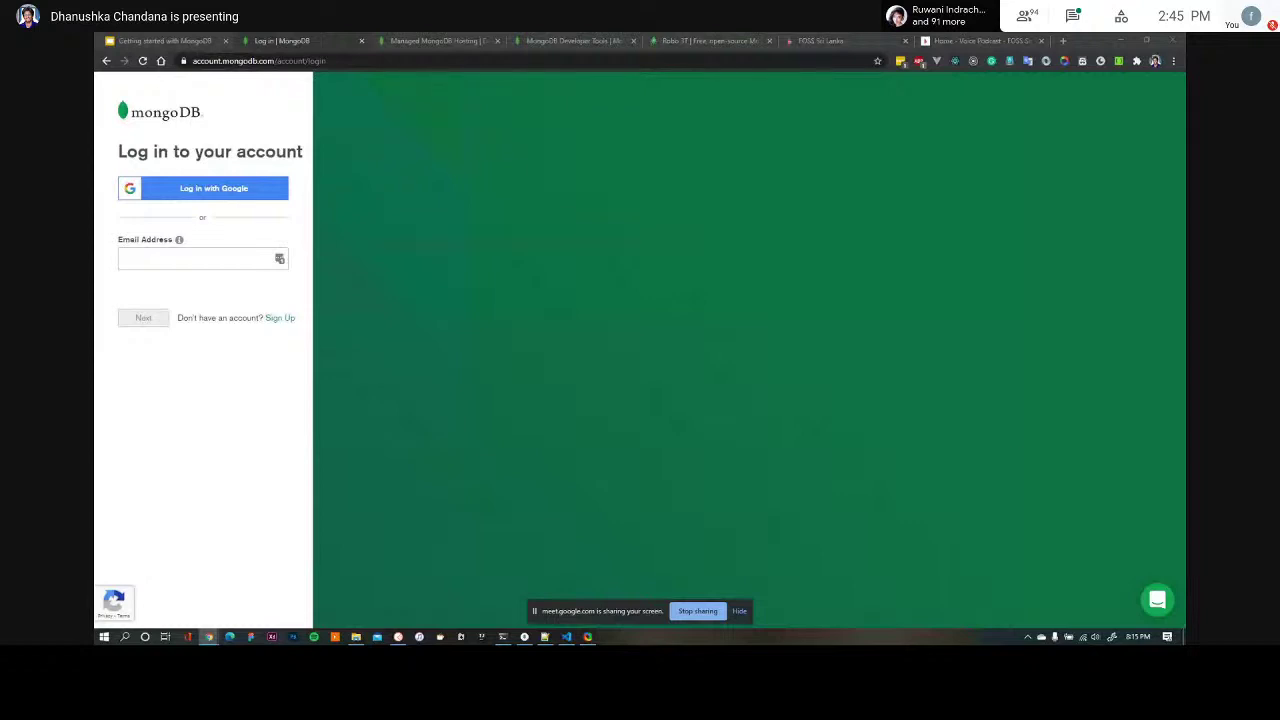
left_click(262, 261)
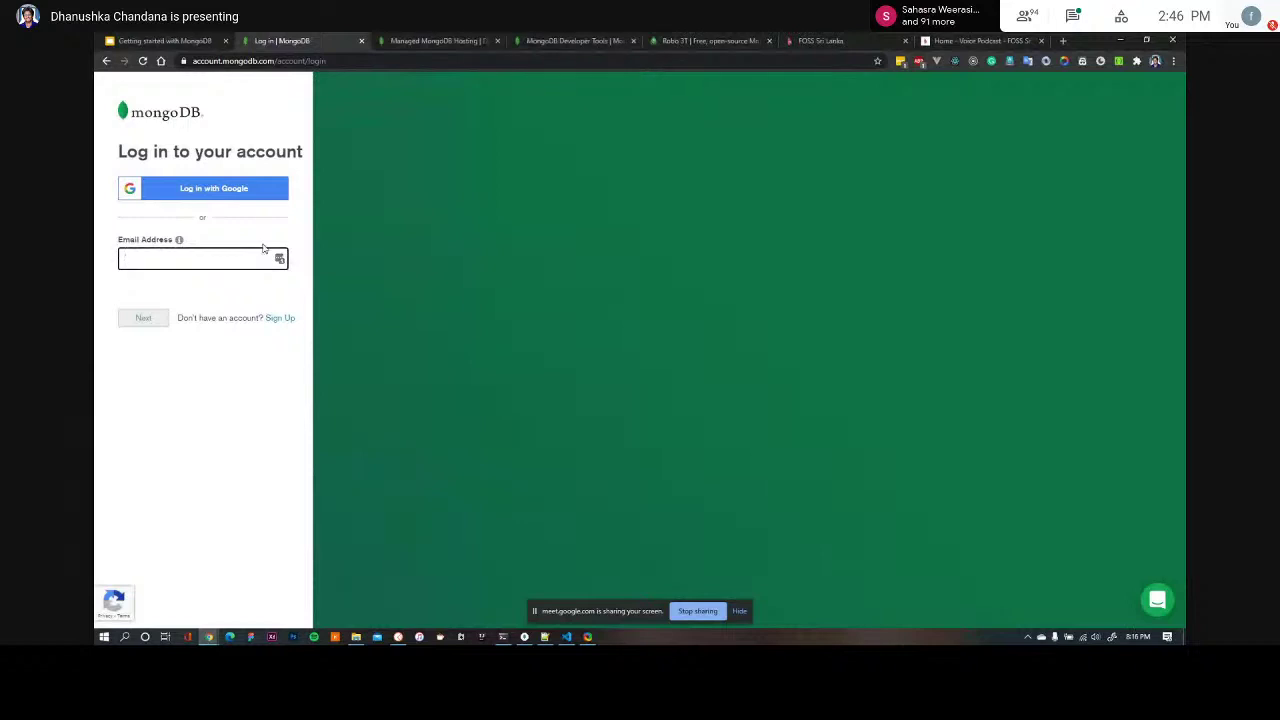
left_click(280, 258)
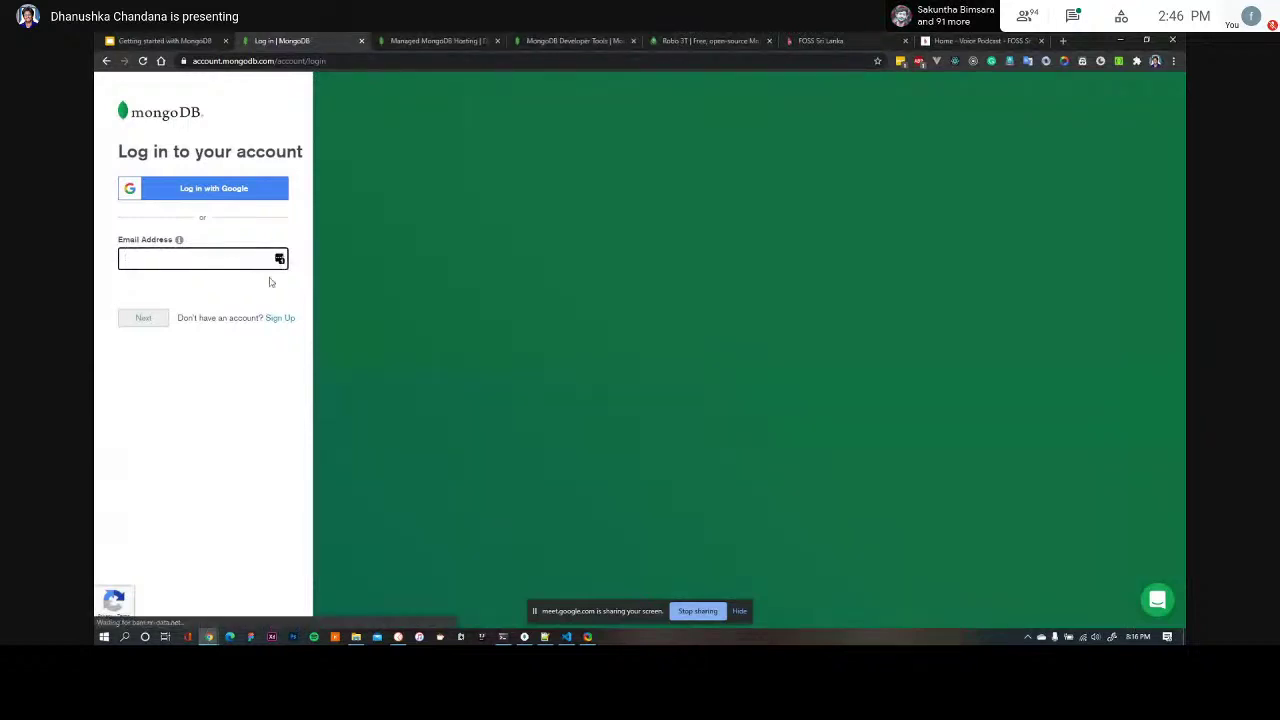
left_click(169, 340)
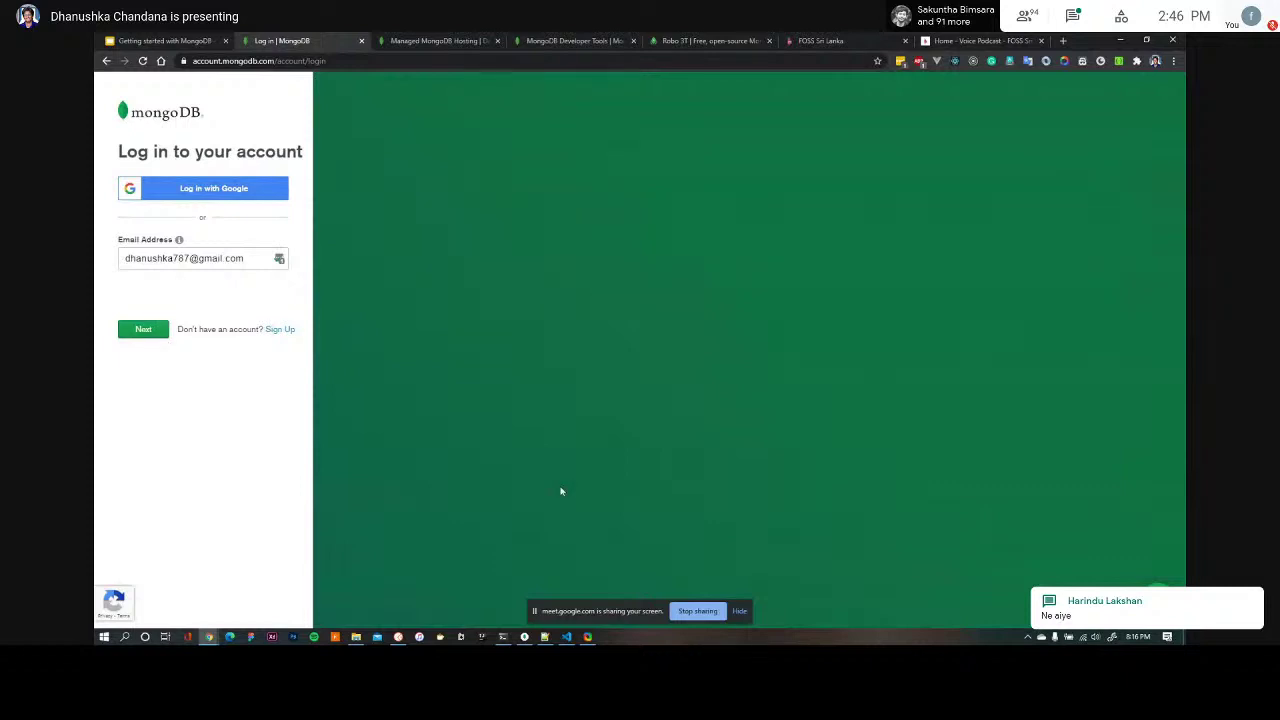
left_click(145, 332)
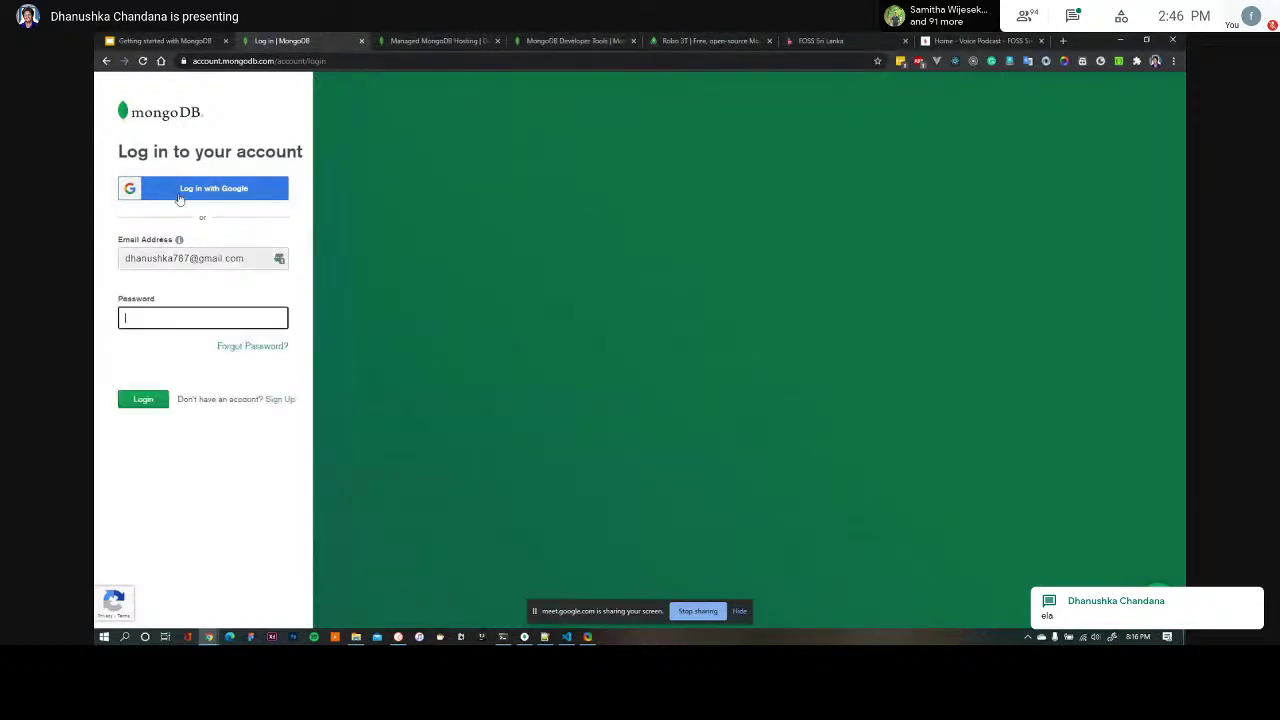
type("*********")
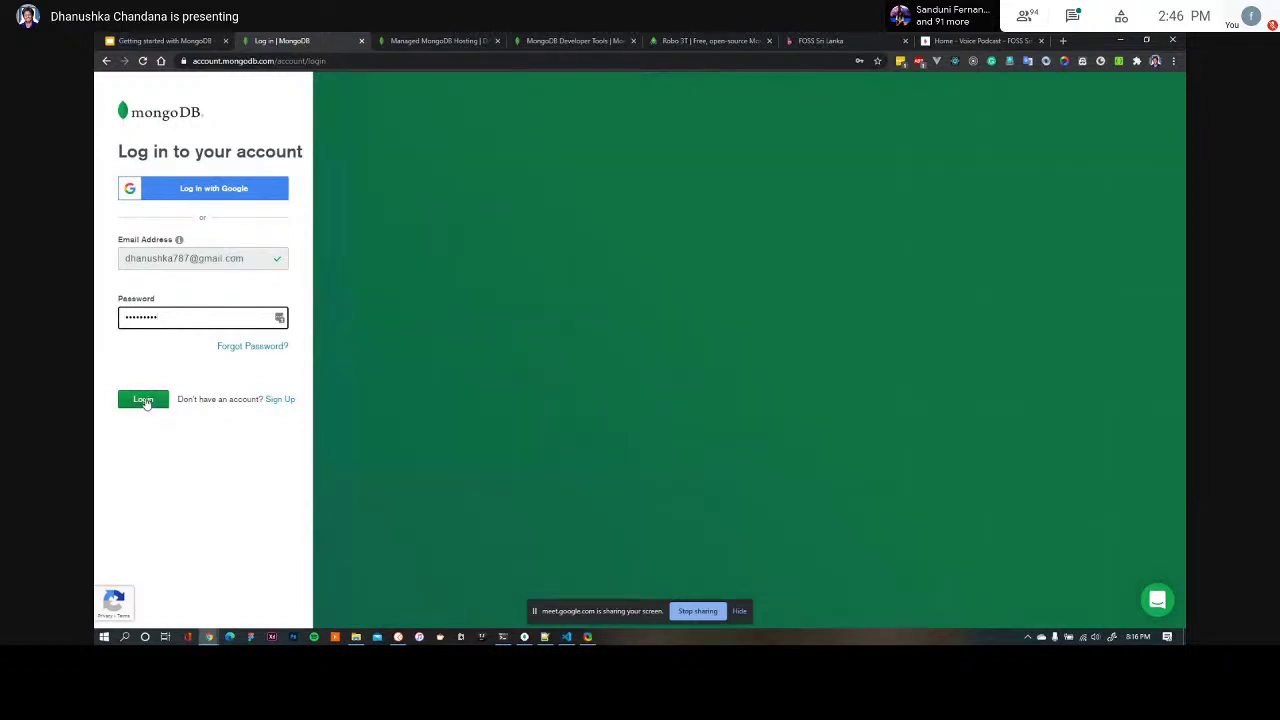
left_click(143, 400)
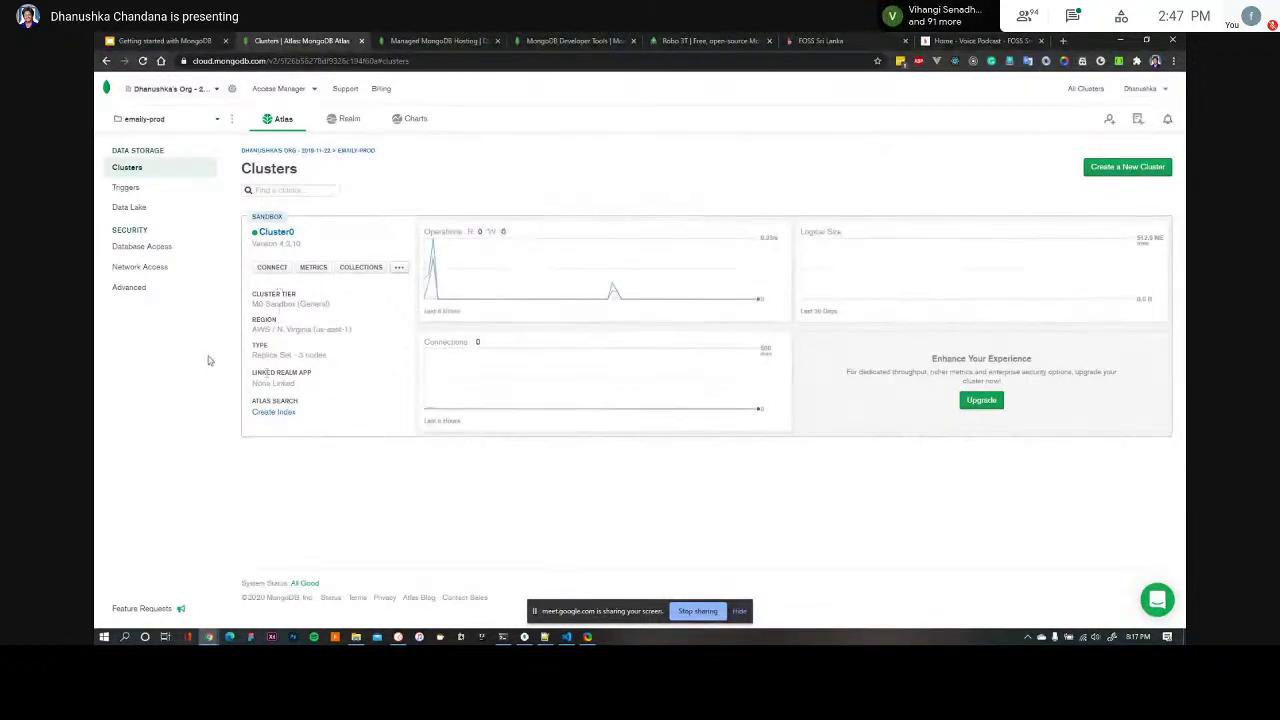
Step: Browse Cluster0's collections and display the documents of the books collection in test-db
left_click(358, 267)
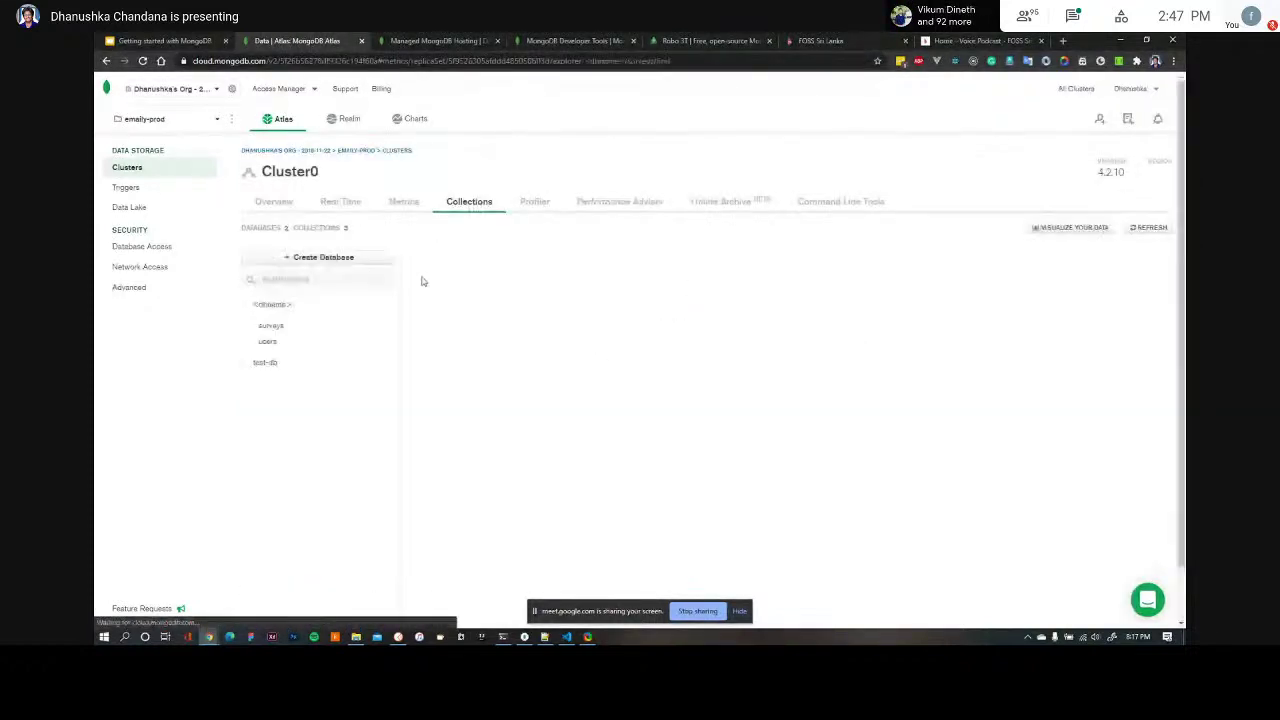
left_click(272, 326)
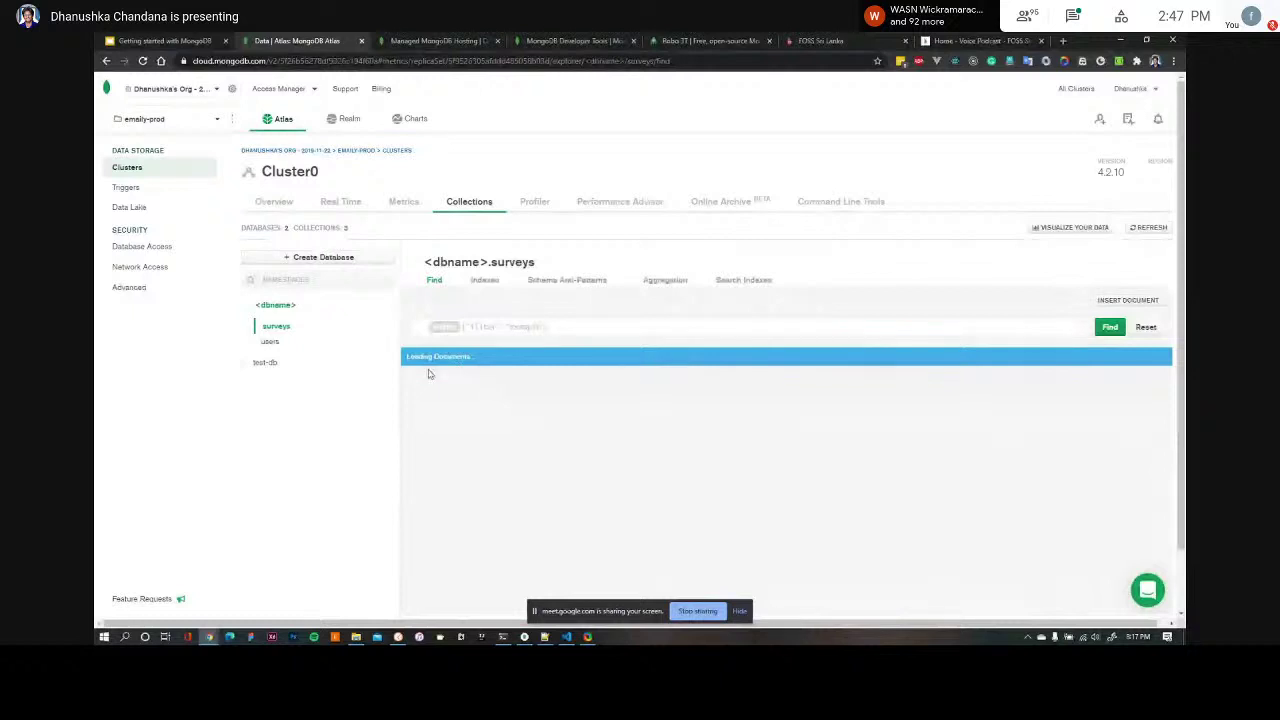
left_click(246, 366)
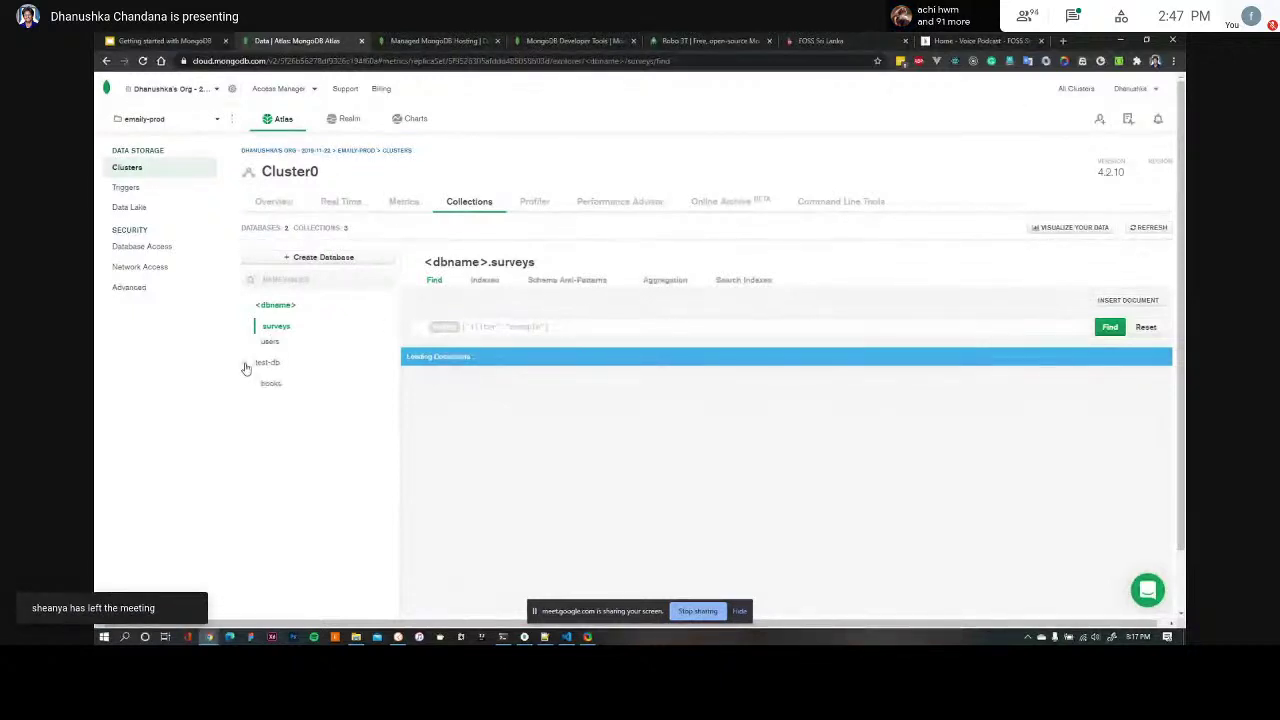
left_click(273, 387)
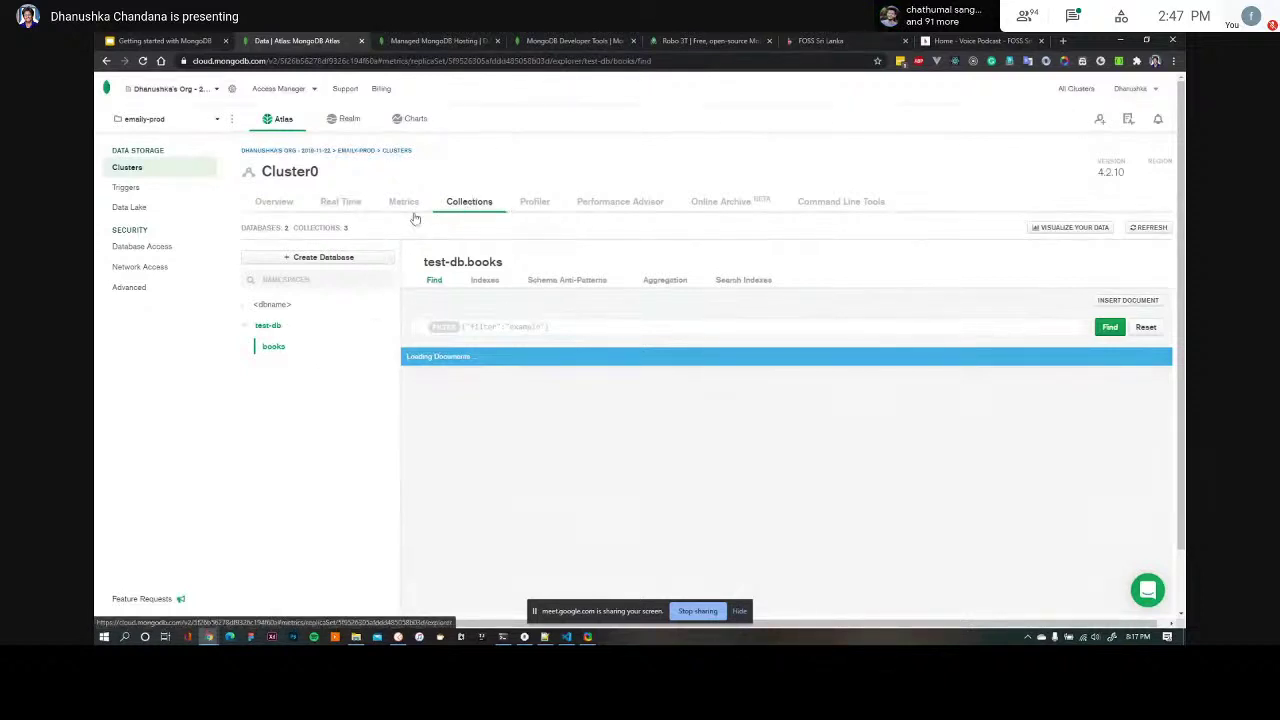
left_click(273, 349)
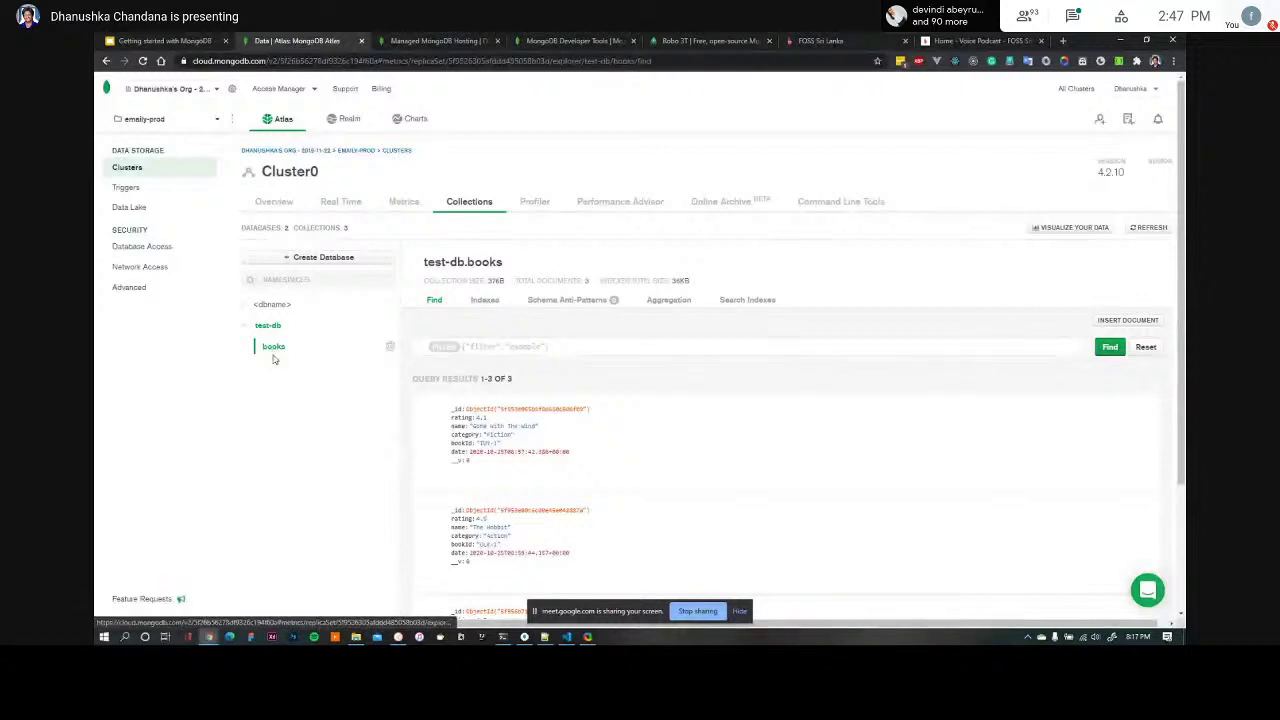
scroll(587, 515, "down", 2)
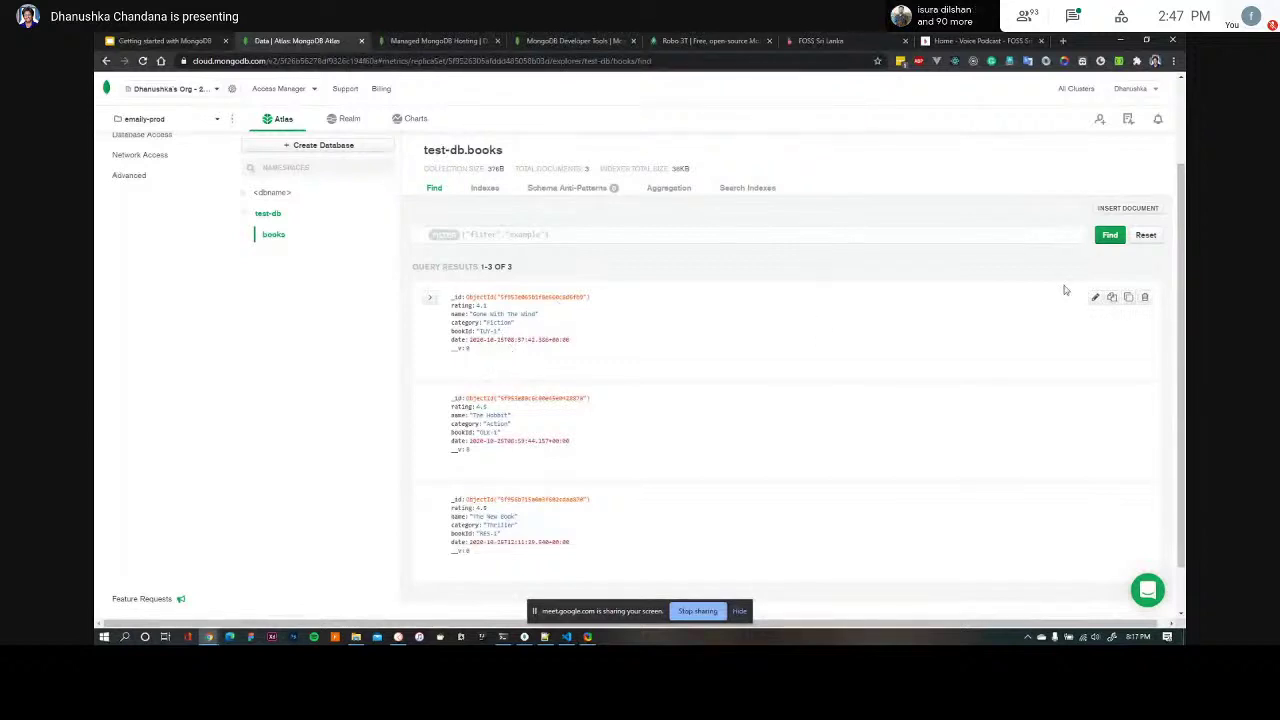
Step: Edit the name field of the "Gone With The Wind" document and save the update
left_click(1095, 297)
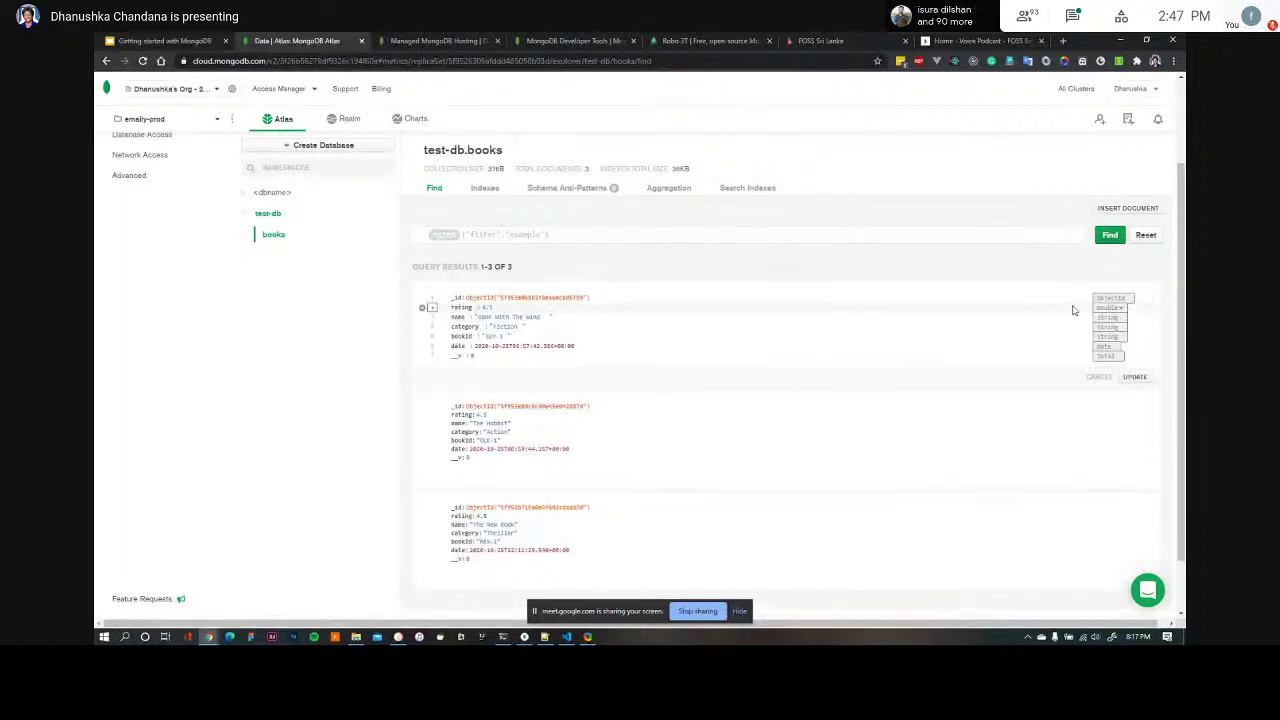
left_click(535, 316)
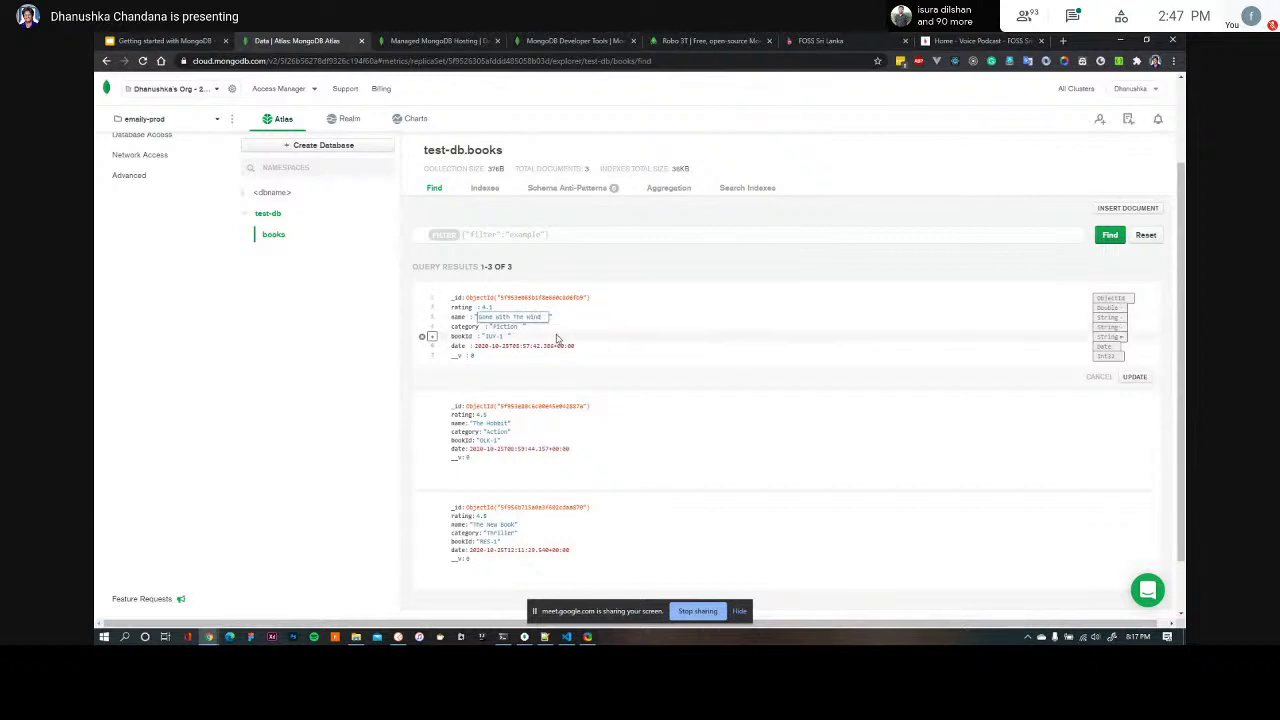
left_click(1134, 376)
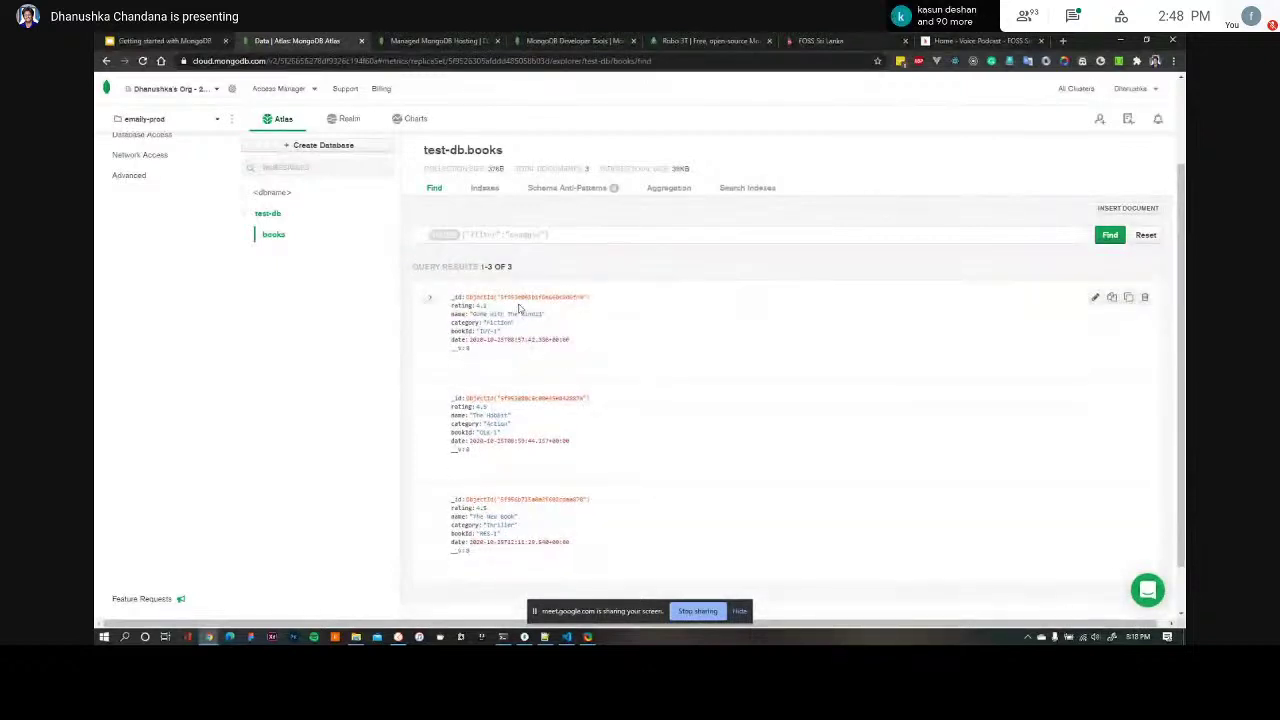
left_click(1095, 301)
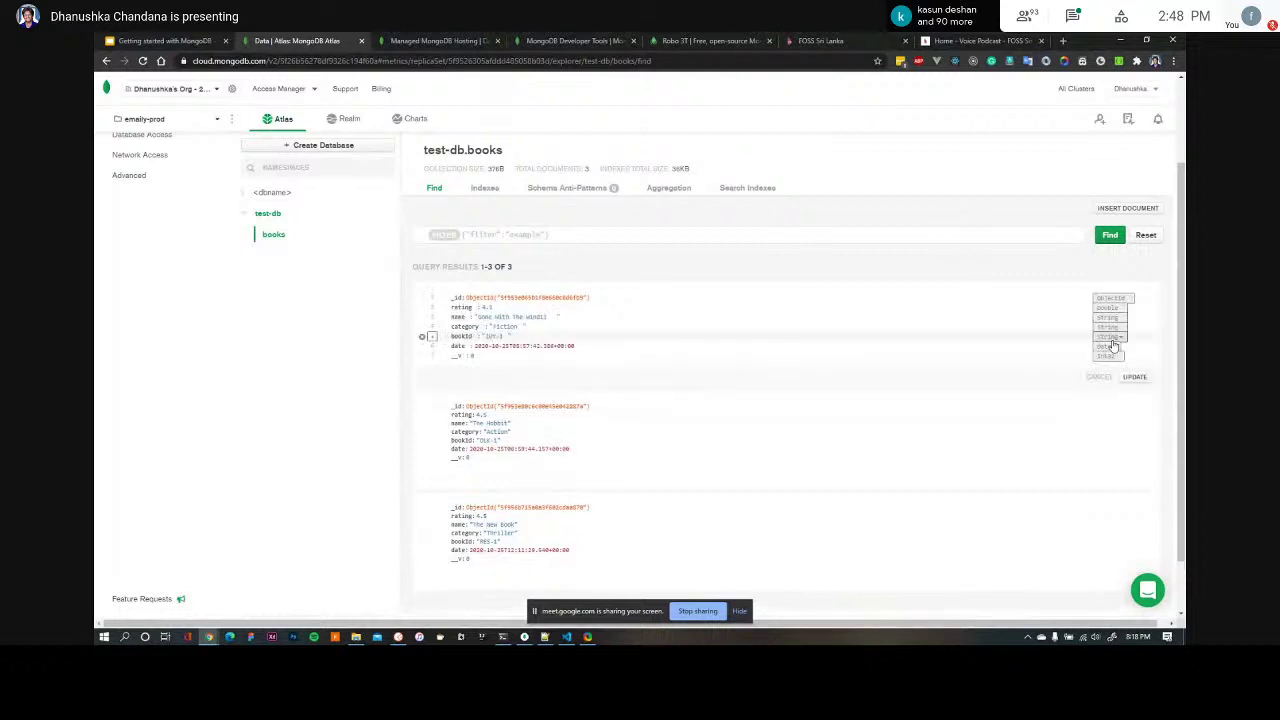
left_click(1110, 337)
left_click(1100, 381)
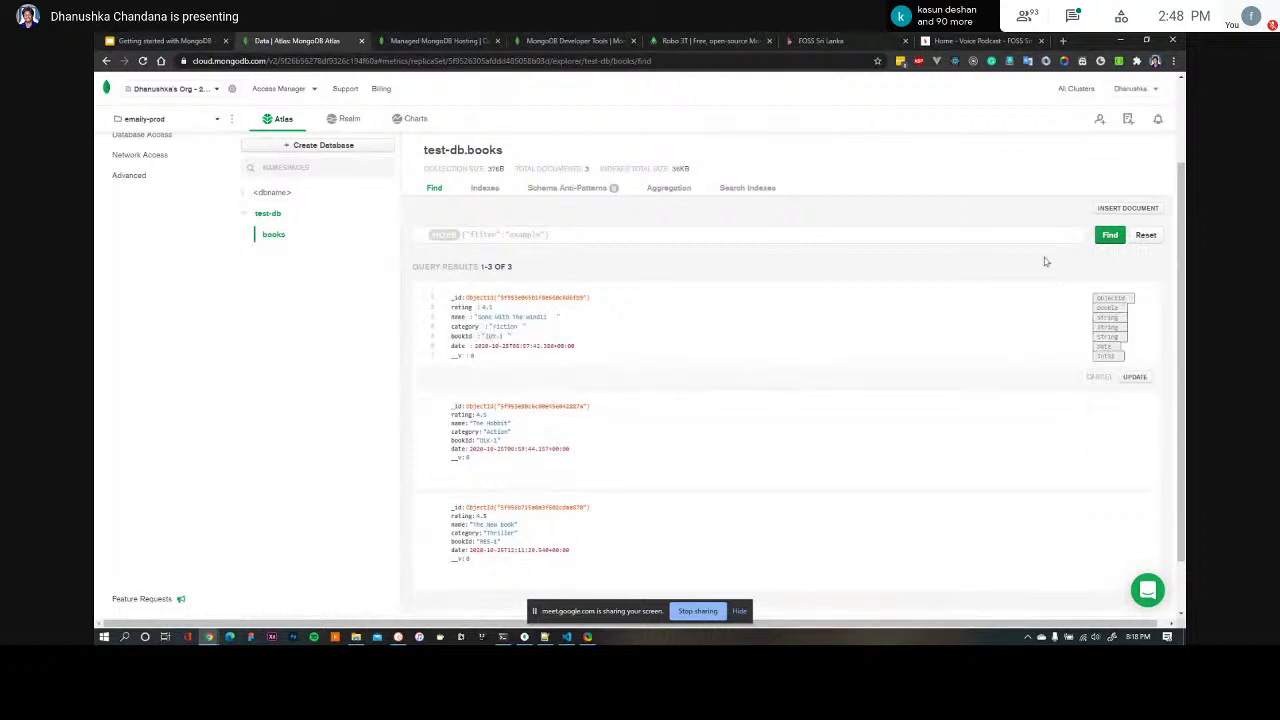
left_click(1099, 378)
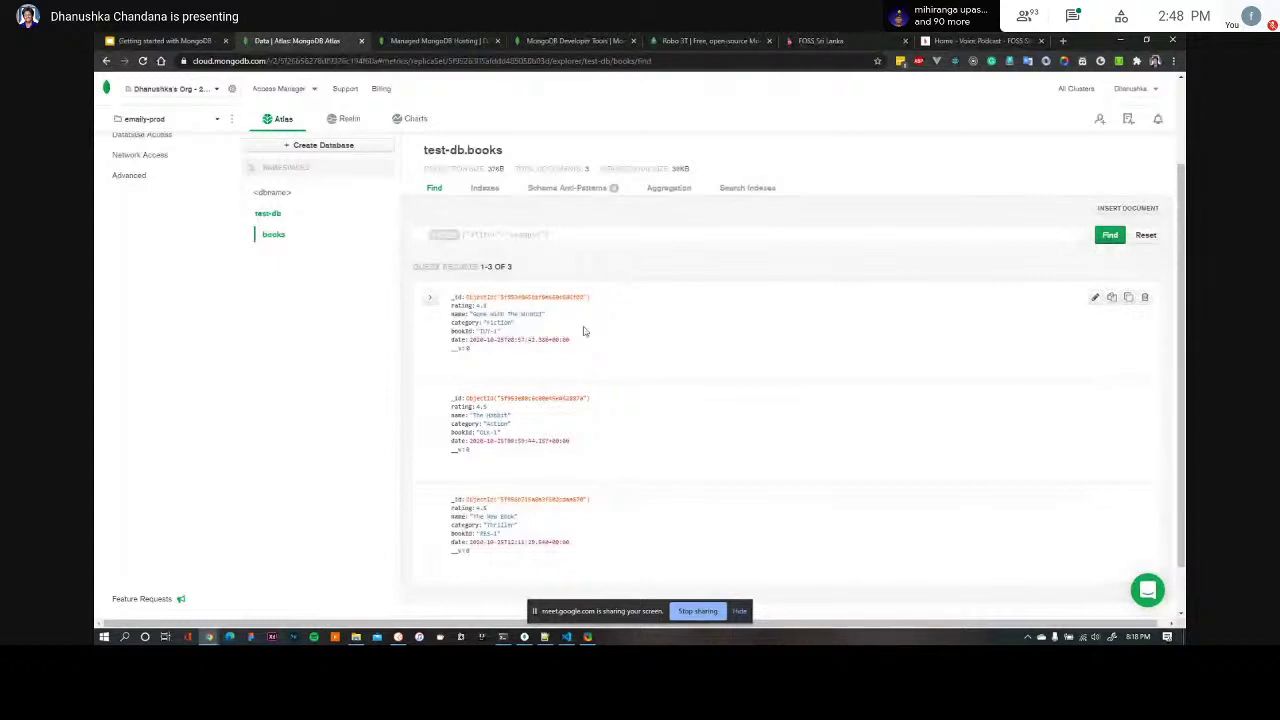
Step: Review the documents in test-db.books, and view the indexes defined on the collection
scroll(585, 331, "down", 1)
scroll(578, 347, "down", 3)
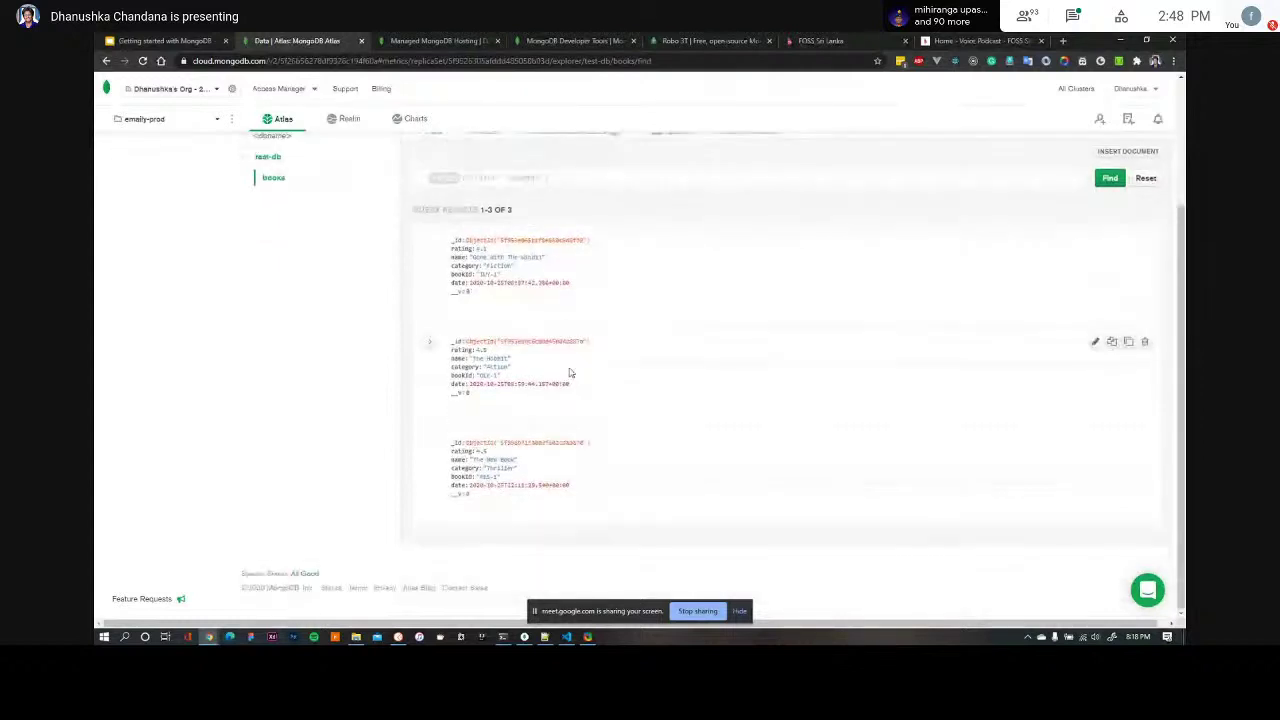
scroll(570, 373, "up", 5)
scroll(586, 397, "down", 5)
scroll(550, 389, "up", 4)
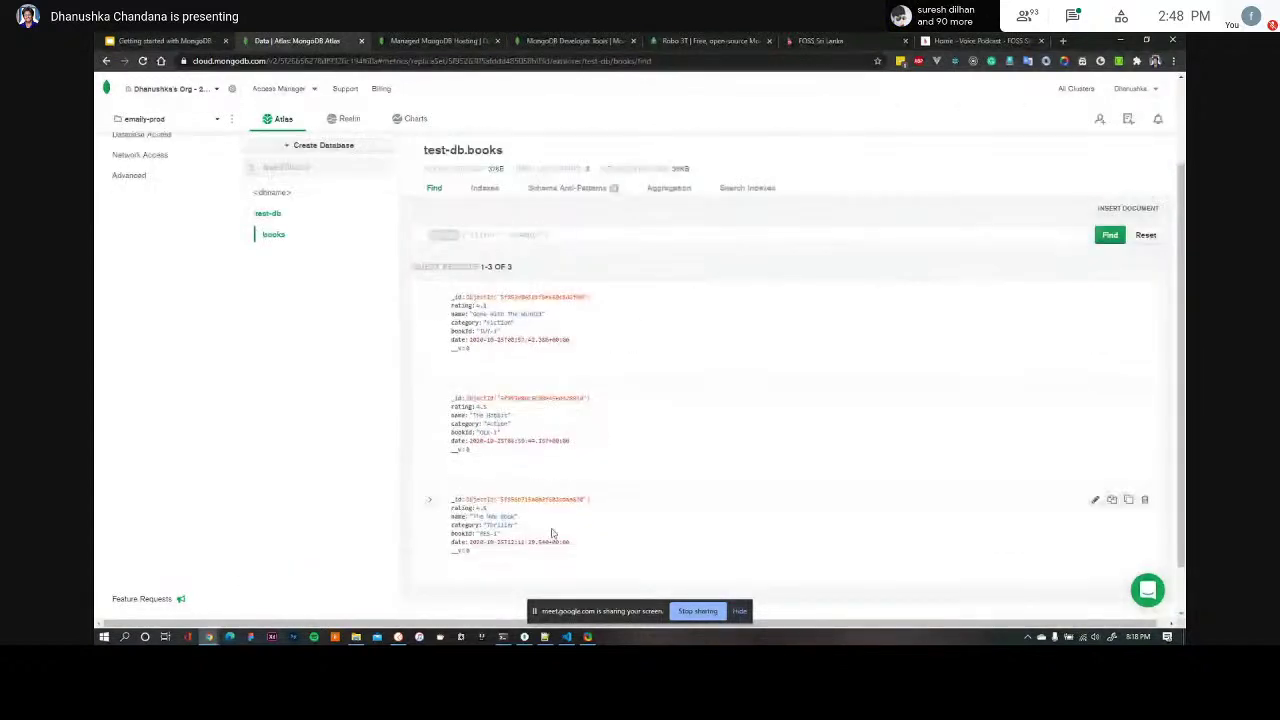
scroll(535, 302, "up", 4)
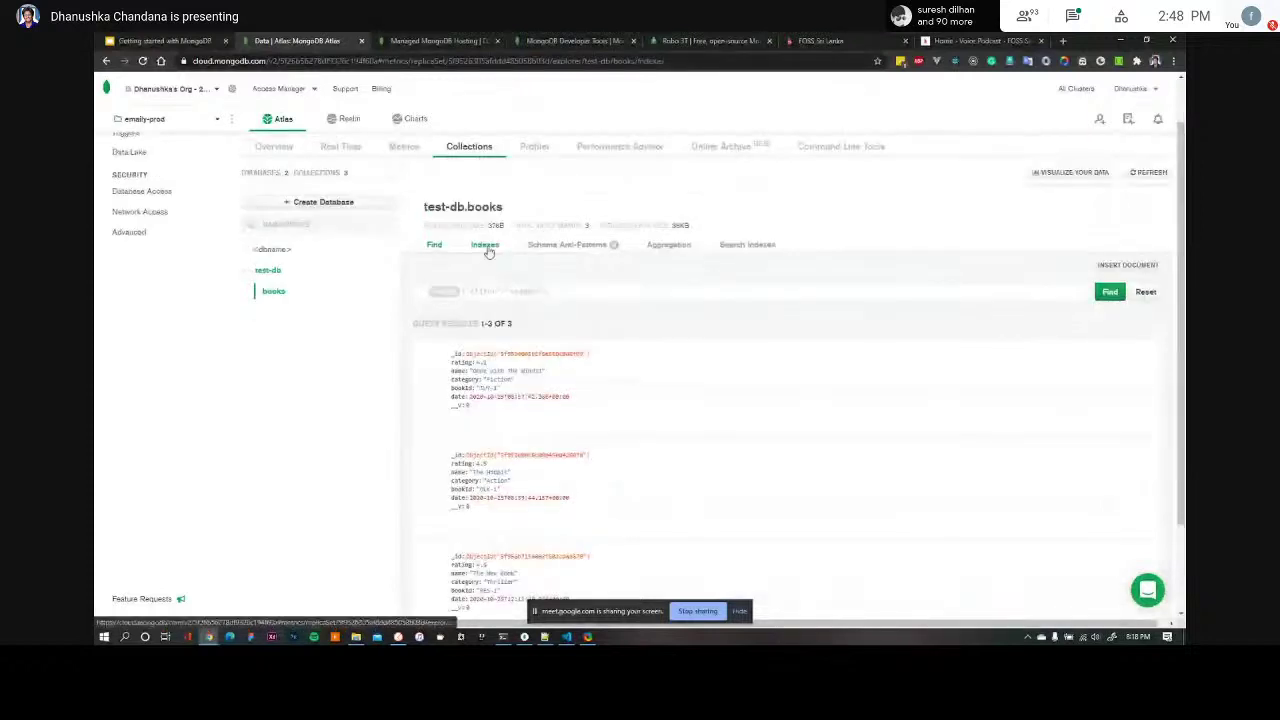
left_click(487, 250)
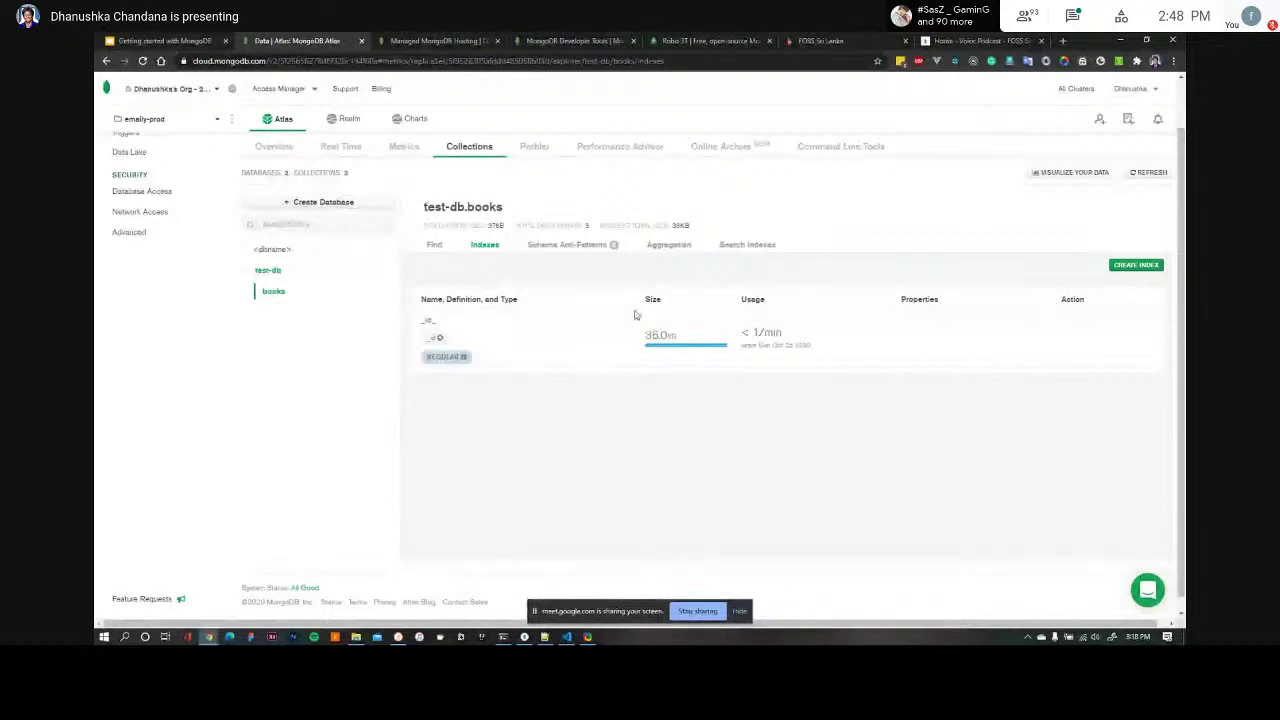
Step: Open the index creation form for the test-db.books collection, and cancel it
left_click(1134, 266)
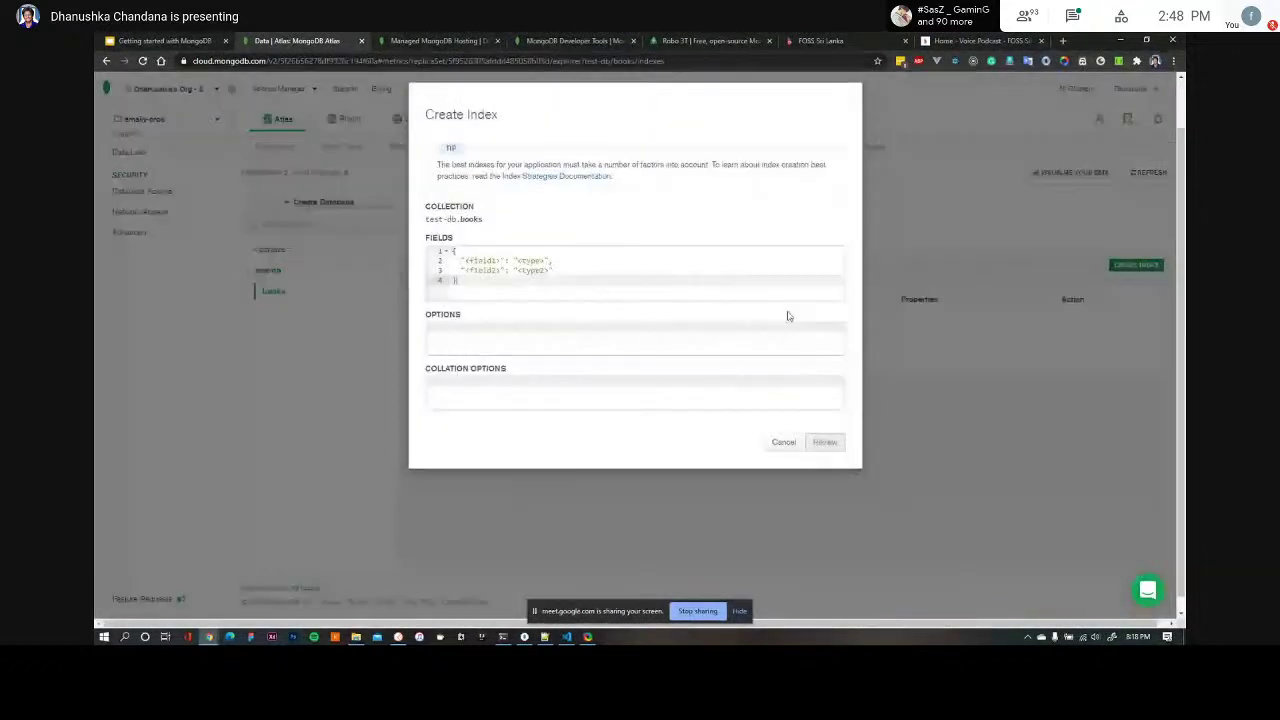
left_click(786, 447)
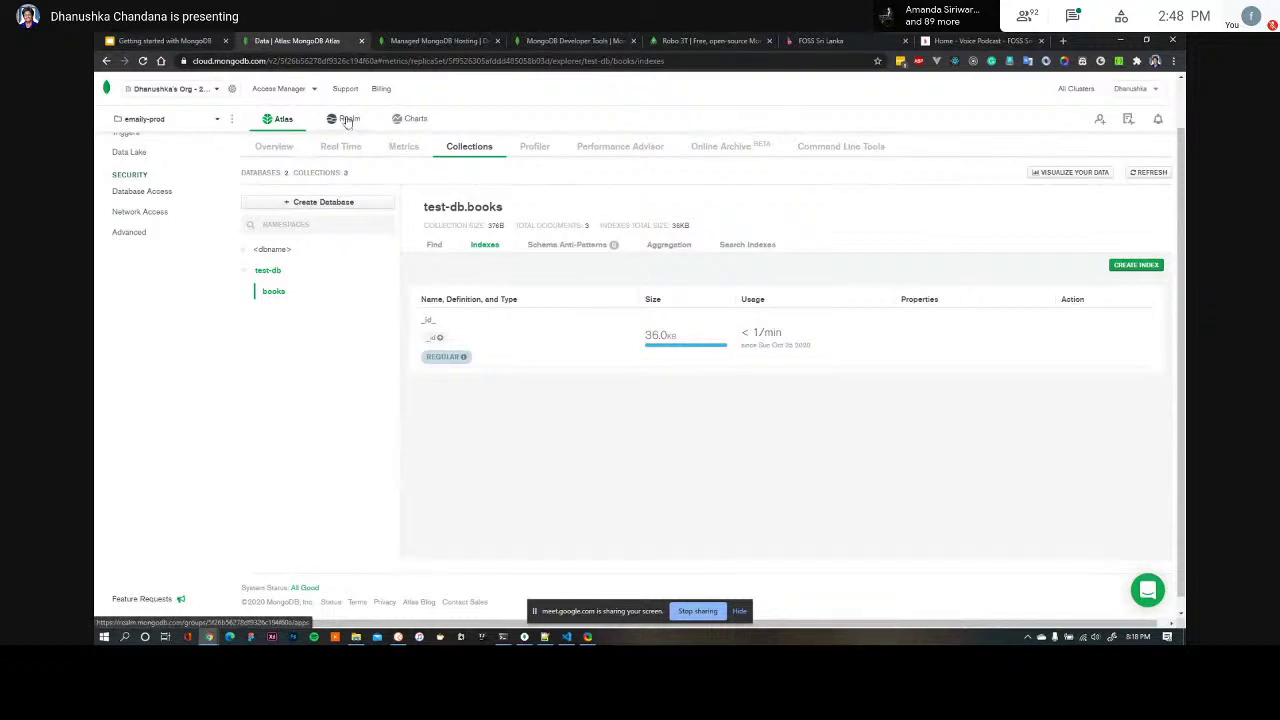
Step: Review the project's database users and their MongoDB roles under Database Access
left_click(157, 201)
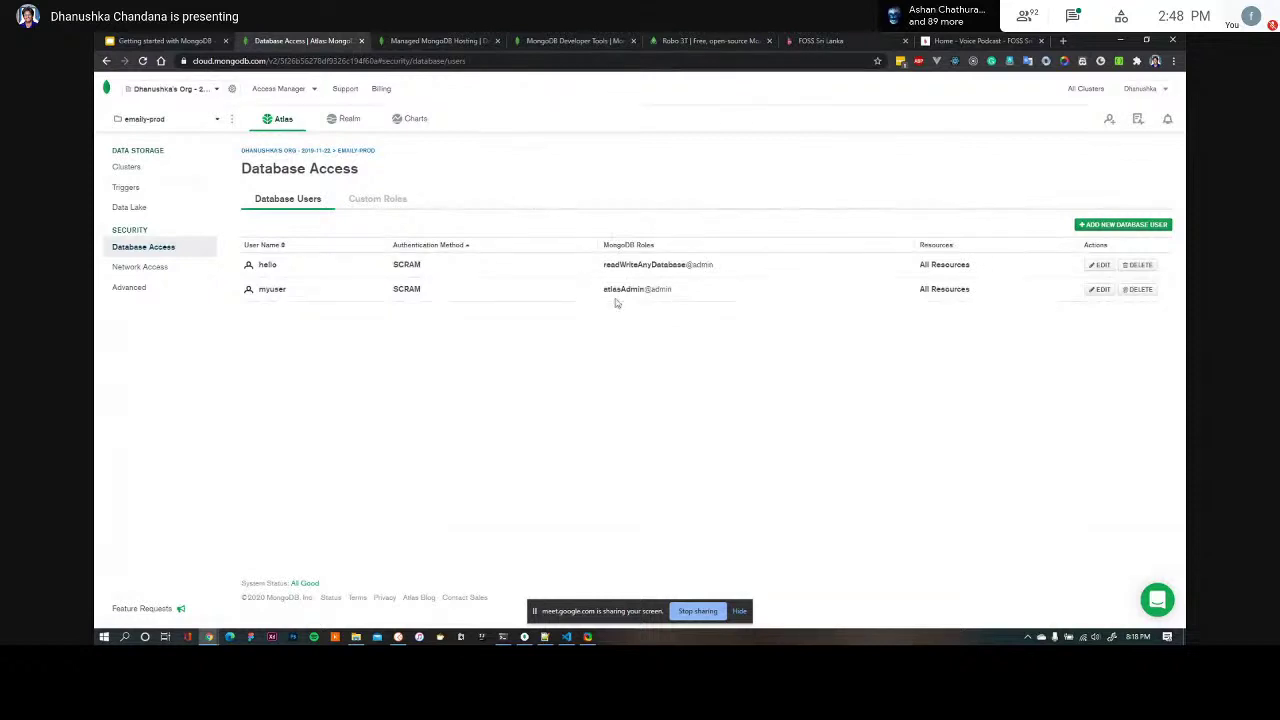
left_click_drag(677, 291, 715, 262)
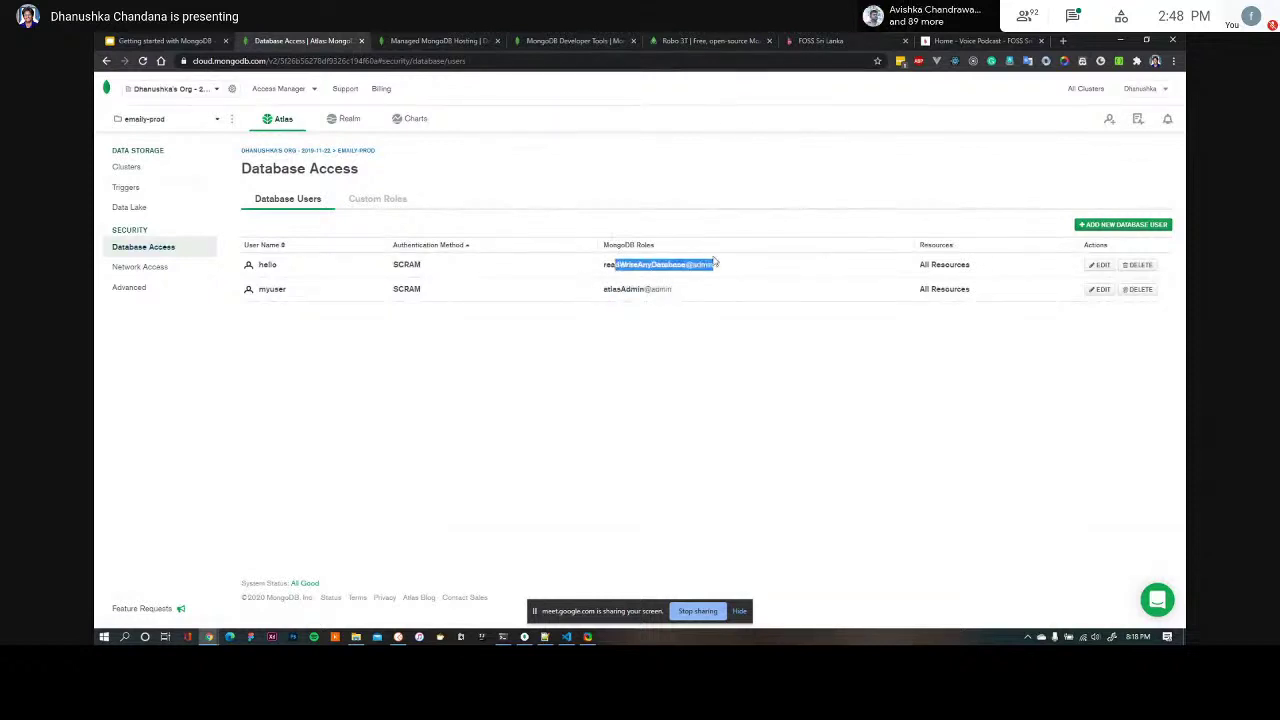
left_click(728, 264)
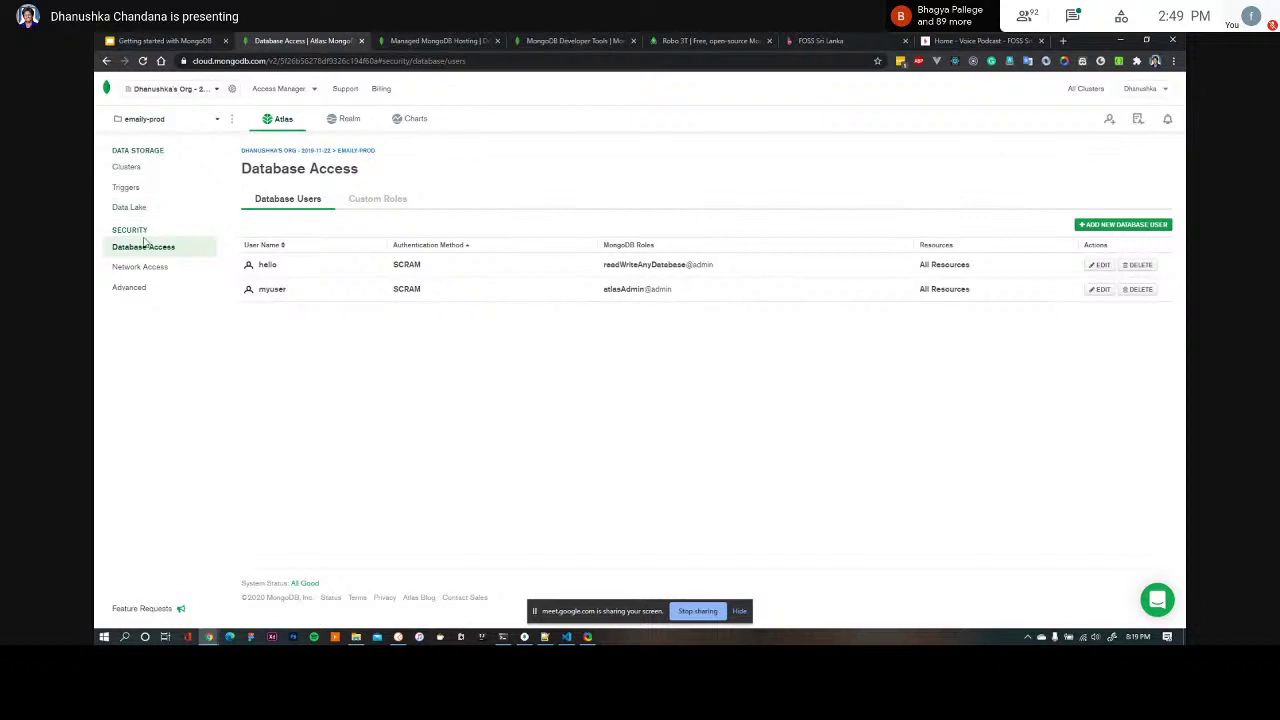
Step: Return to the clusters overview and bring up the connection methods for Cluster0
left_click(135, 172)
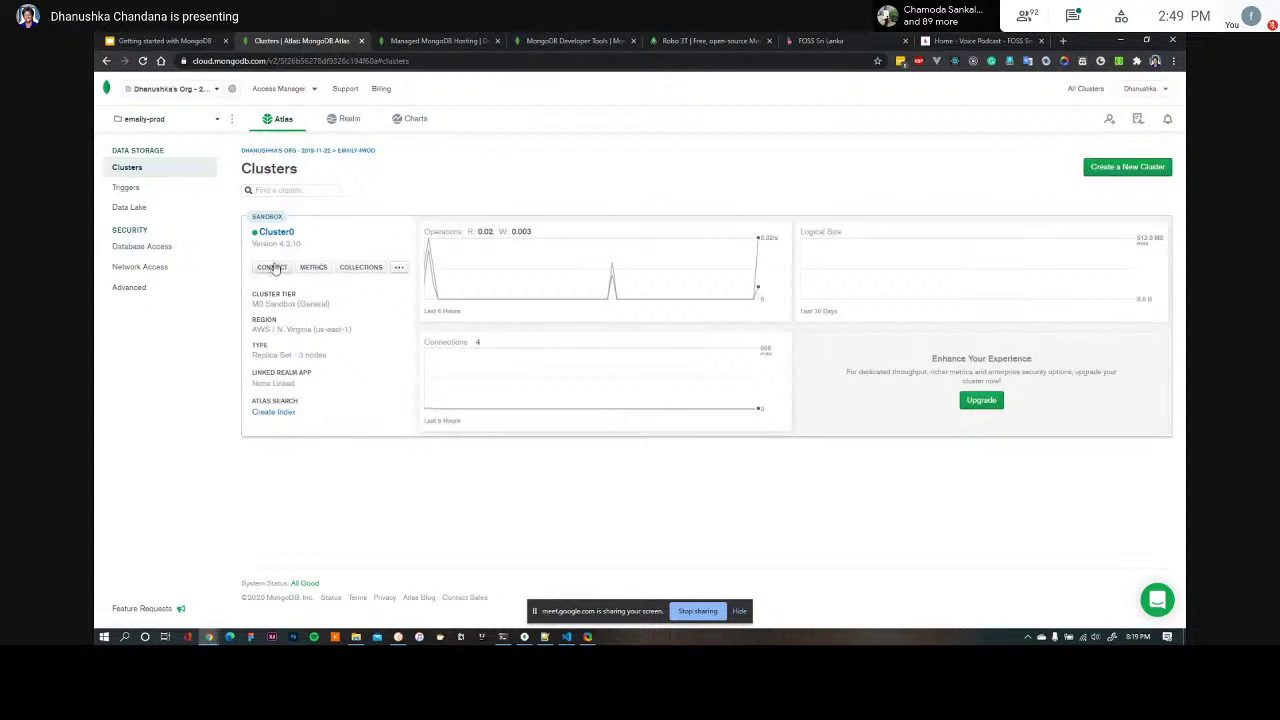
left_click(272, 268)
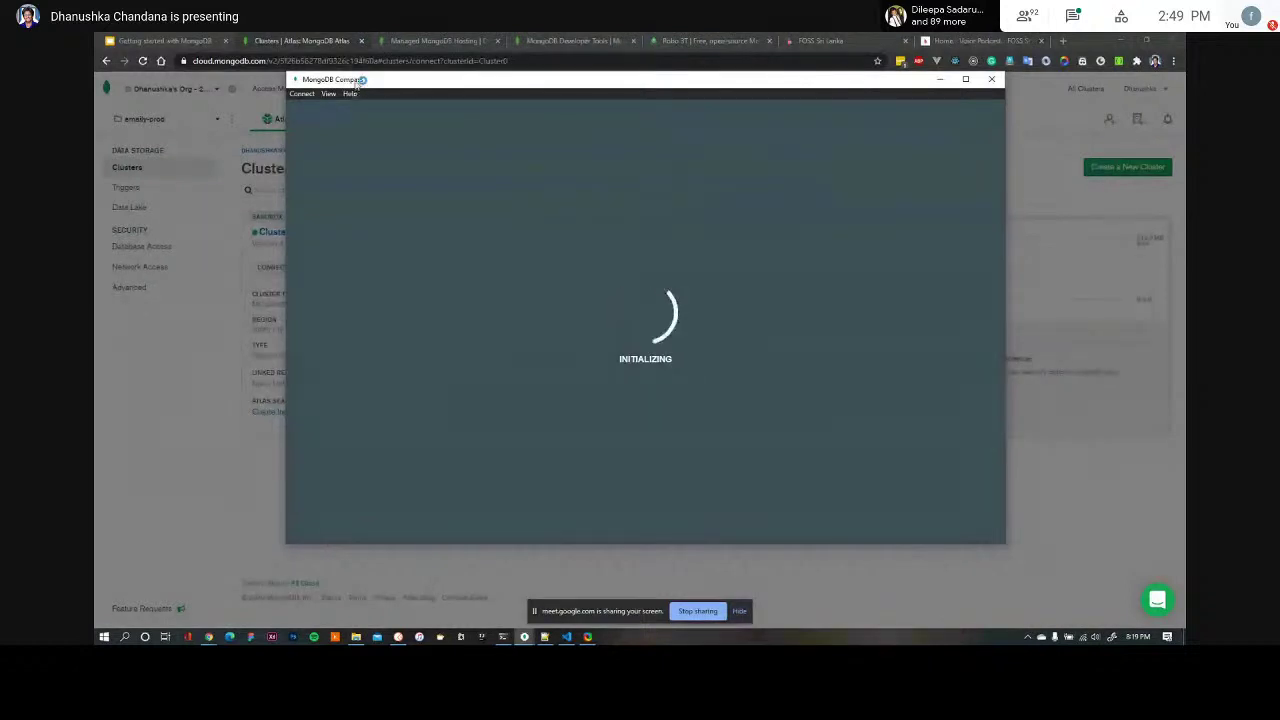
Step: In MongoDB Compass, connect to the recent localhost:27017 server and display the documents of the books collection in testDB
left_click_drag(357, 79, 390, 89)
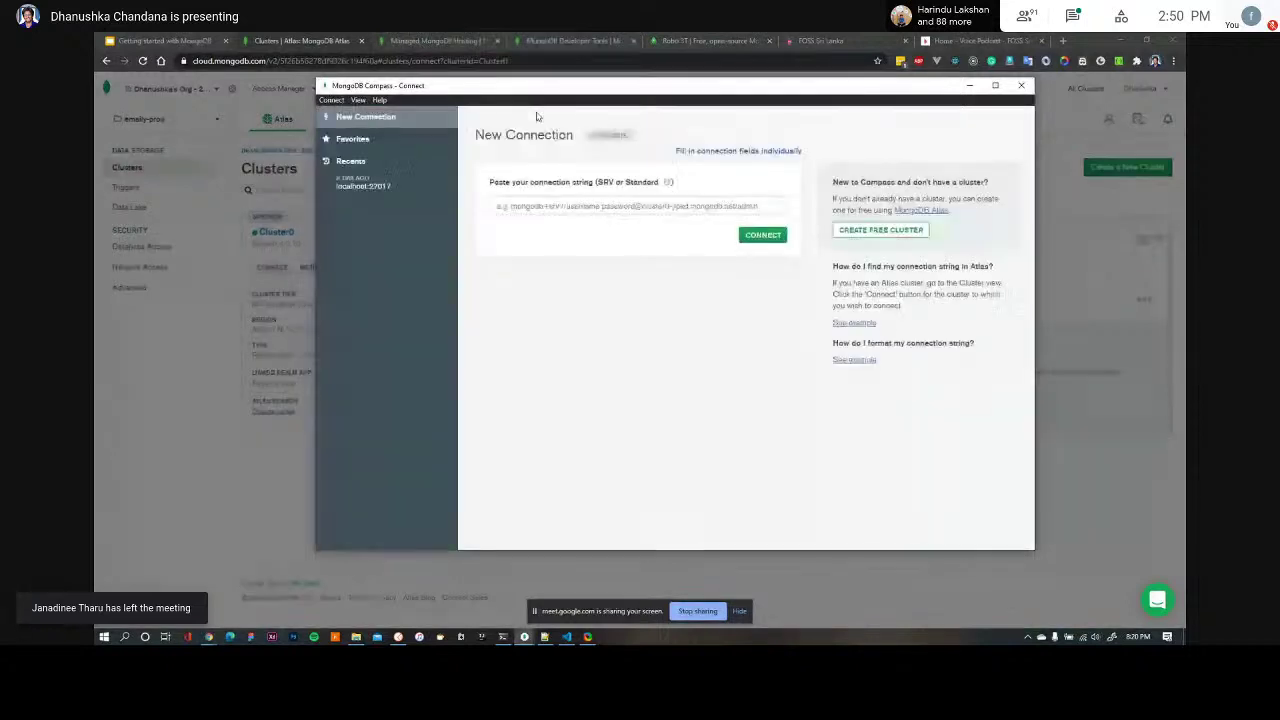
left_click(363, 184)
left_click(745, 240)
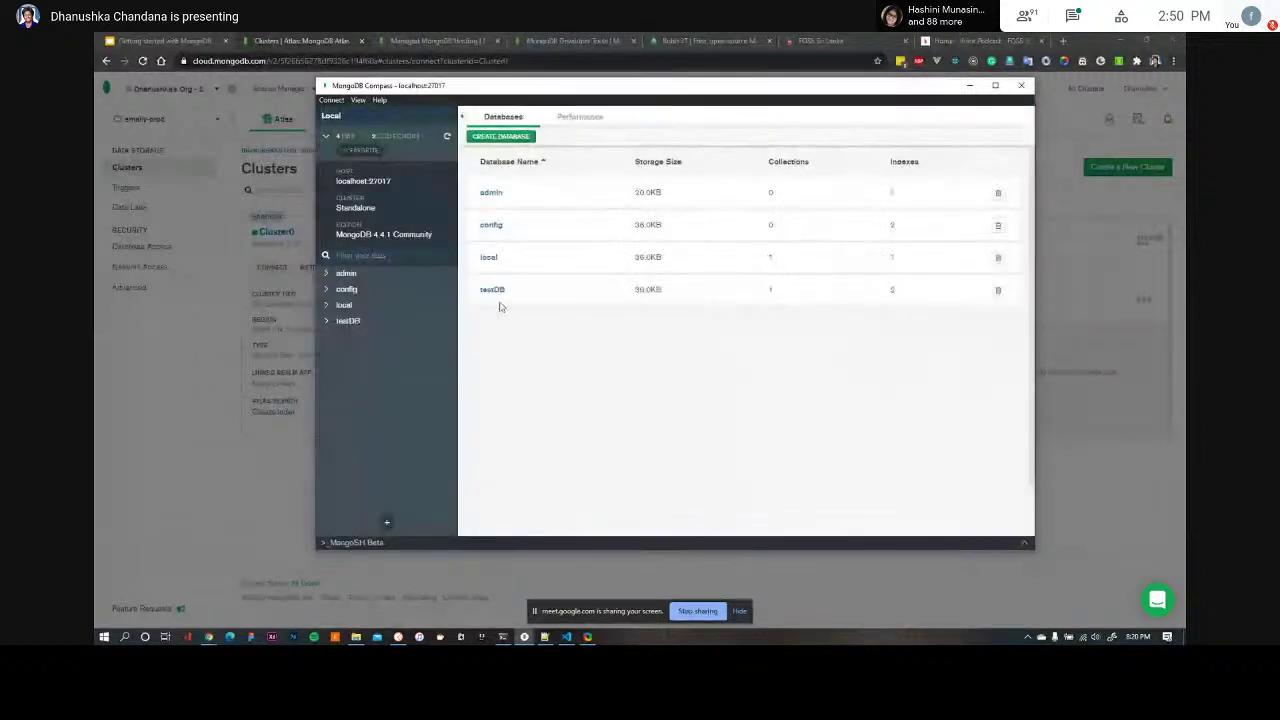
left_click(490, 290)
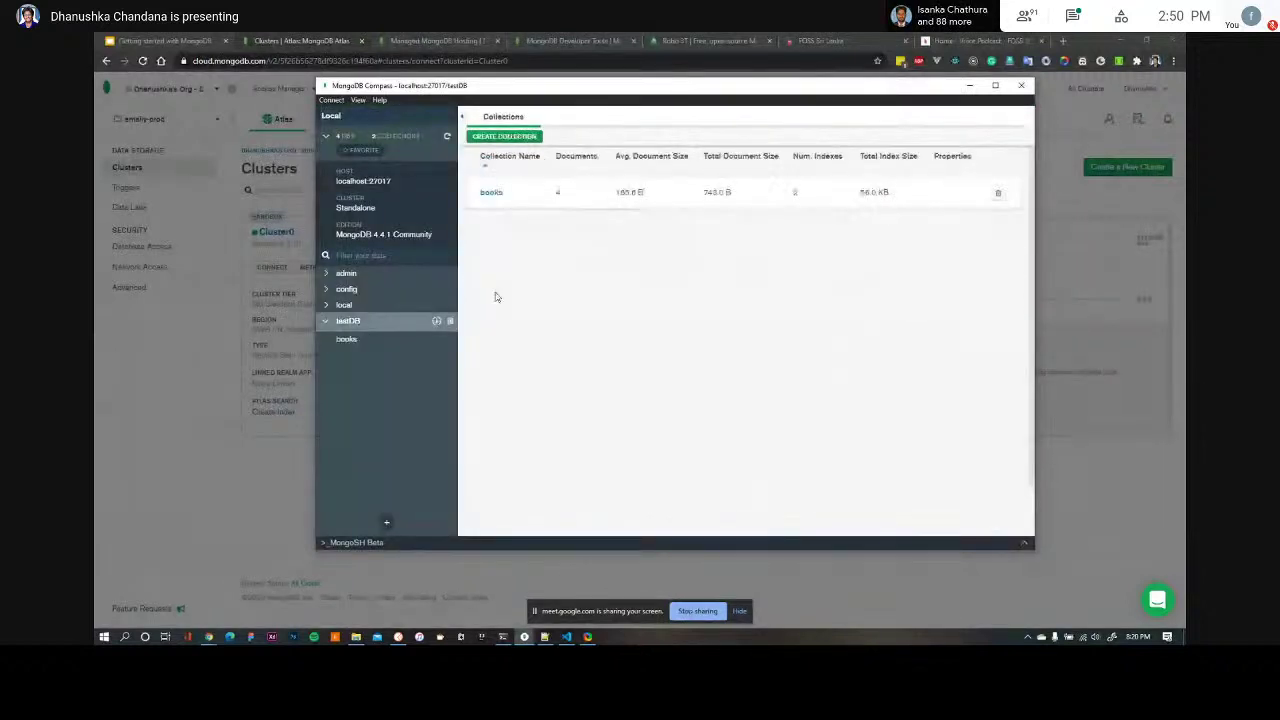
left_click(491, 194)
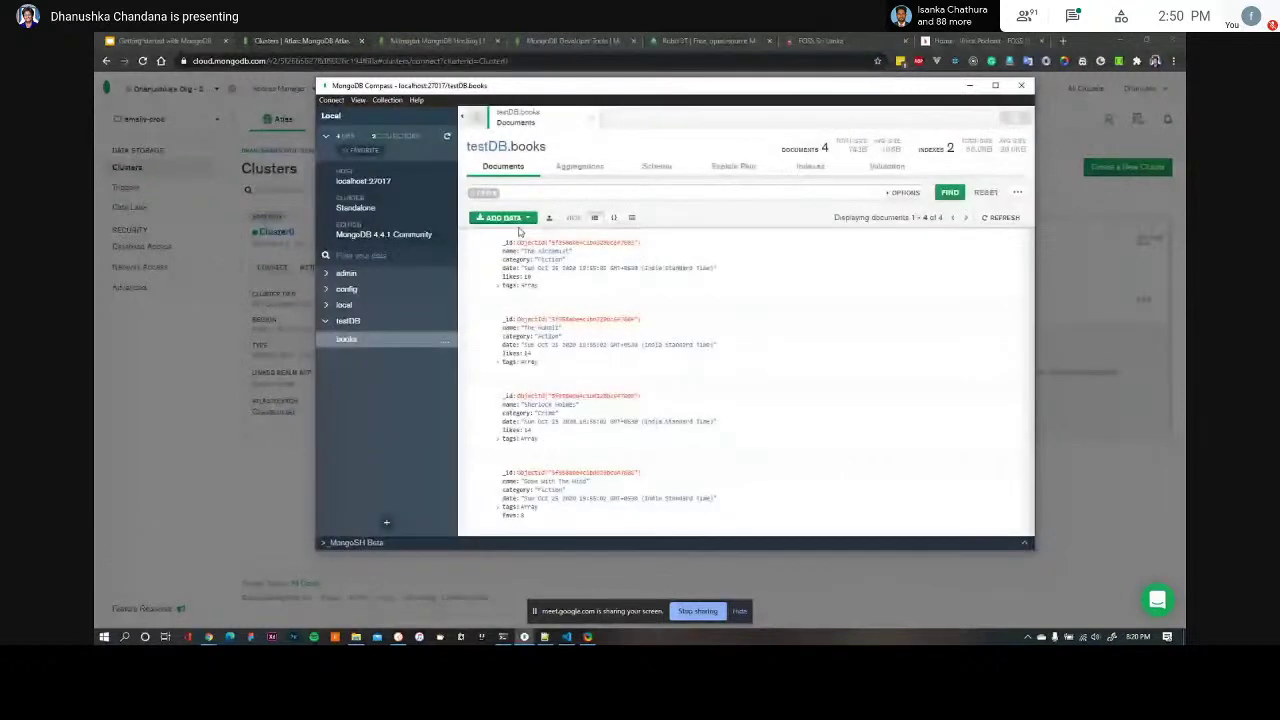
Step: Move the Compass window aside and close it to get back to Cluster0's connection methods
left_click_drag(585, 78, 587, 357)
left_click_drag(790, 366, 758, 109)
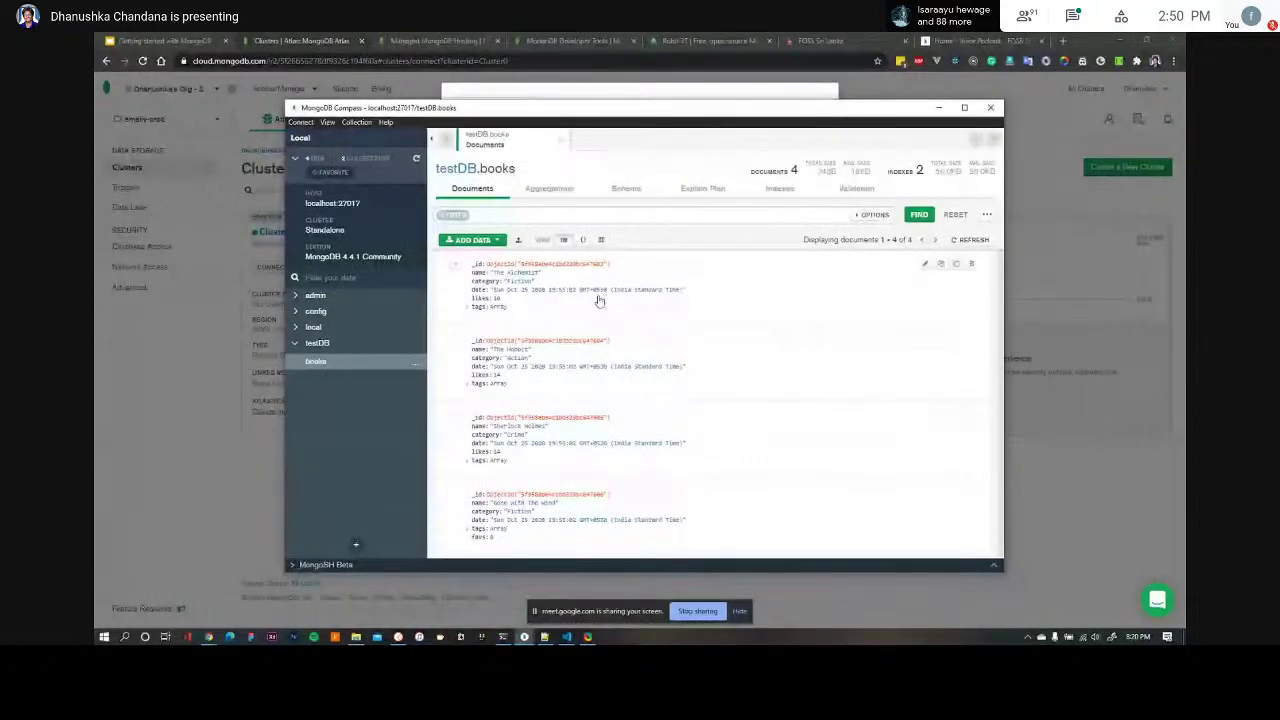
left_click(990, 107)
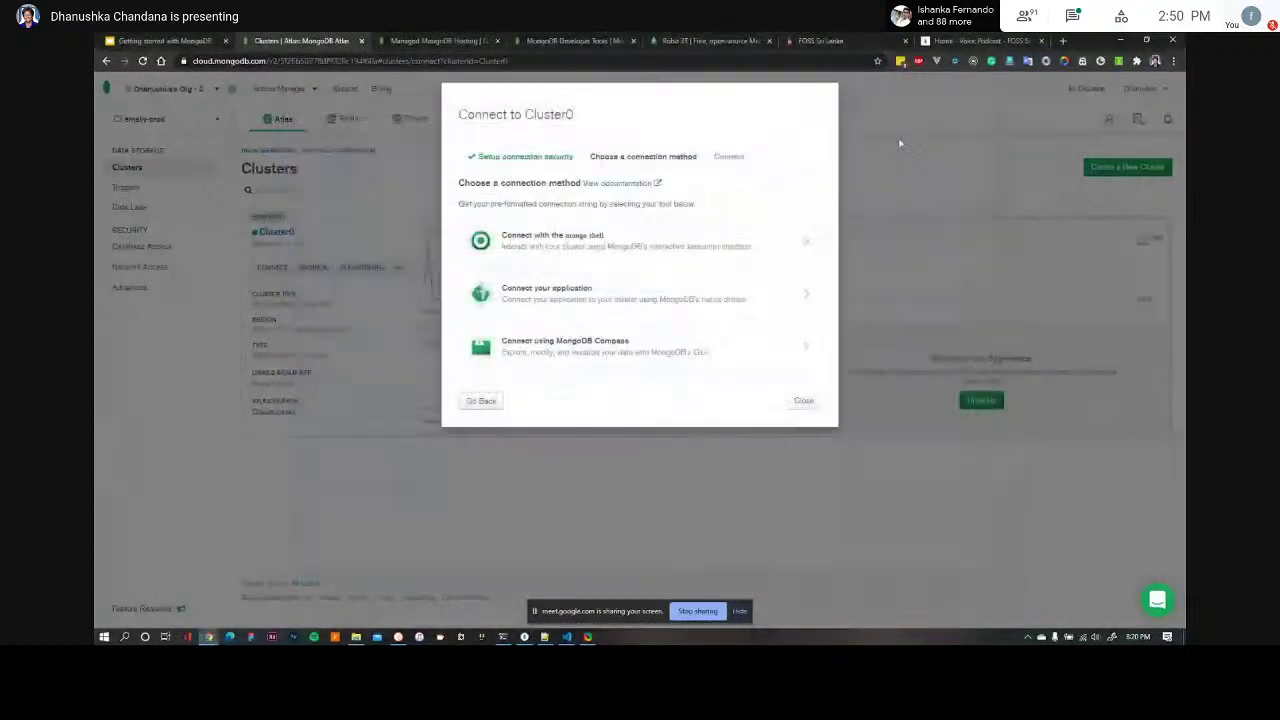
Step: Choose to connect an application to Cluster0, and look through the available drivers with Node.js as the choice
left_click(533, 290)
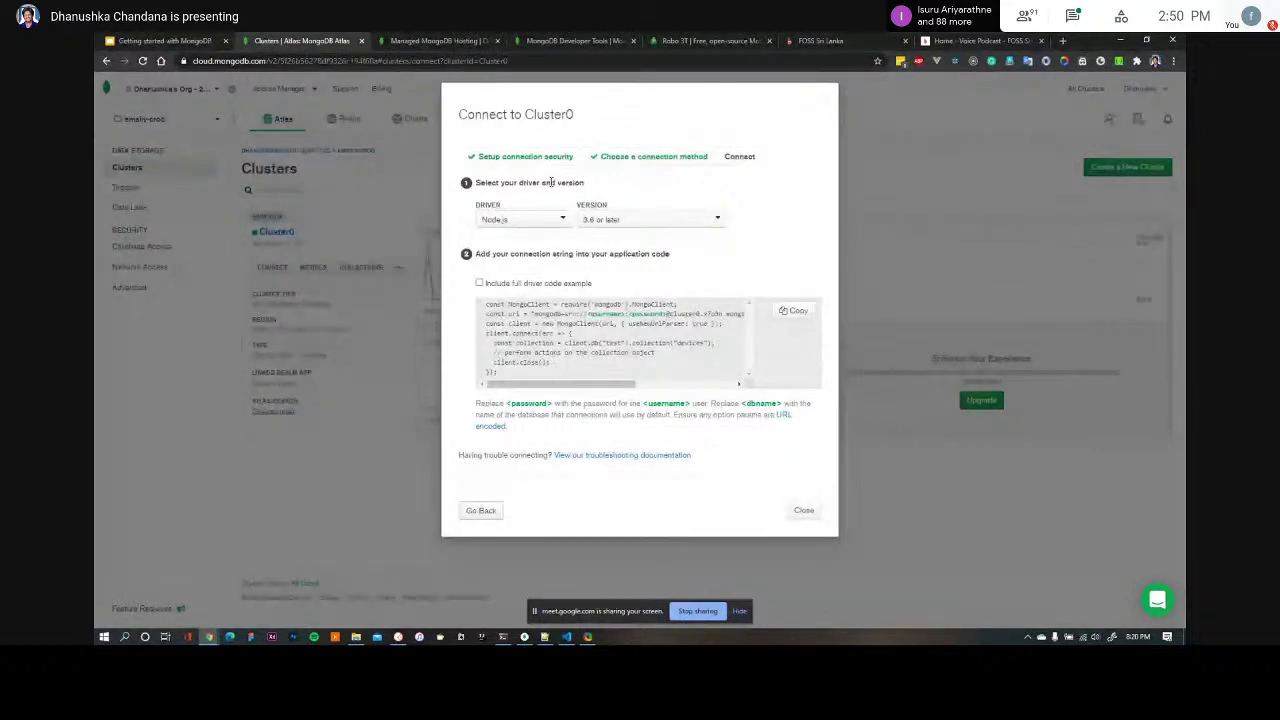
left_click(546, 216)
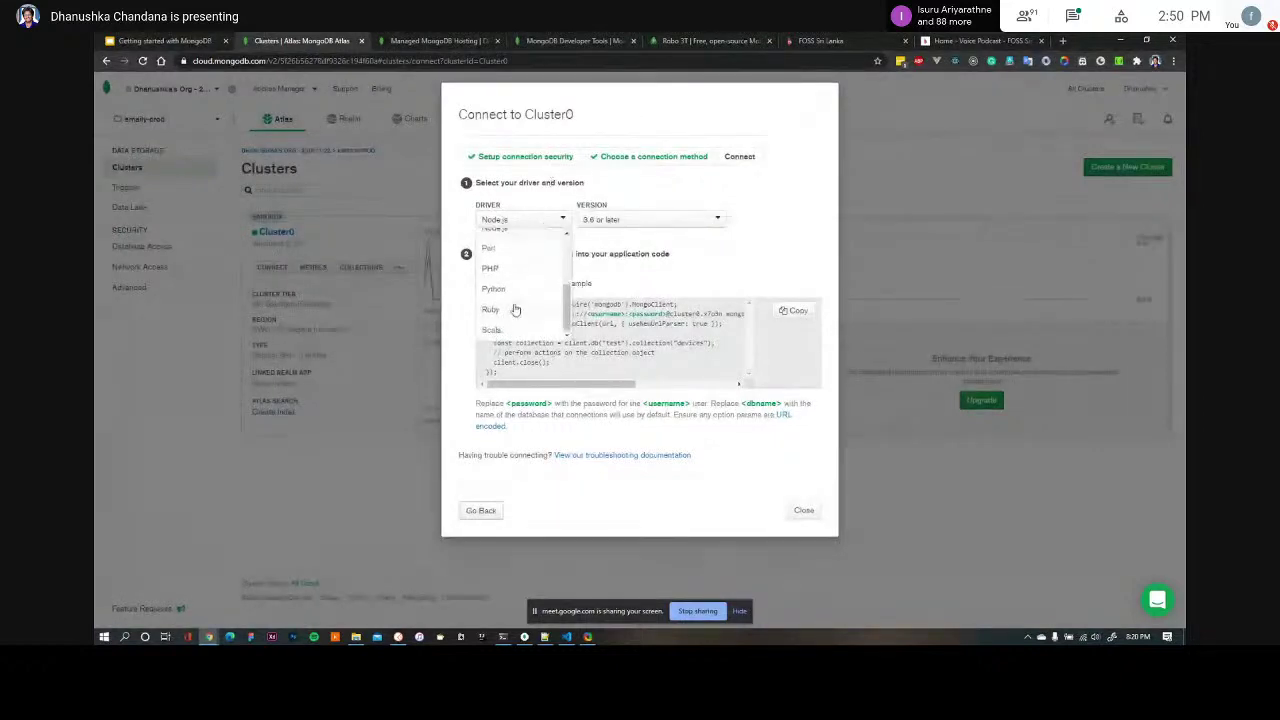
scroll(515, 305, "down", 3)
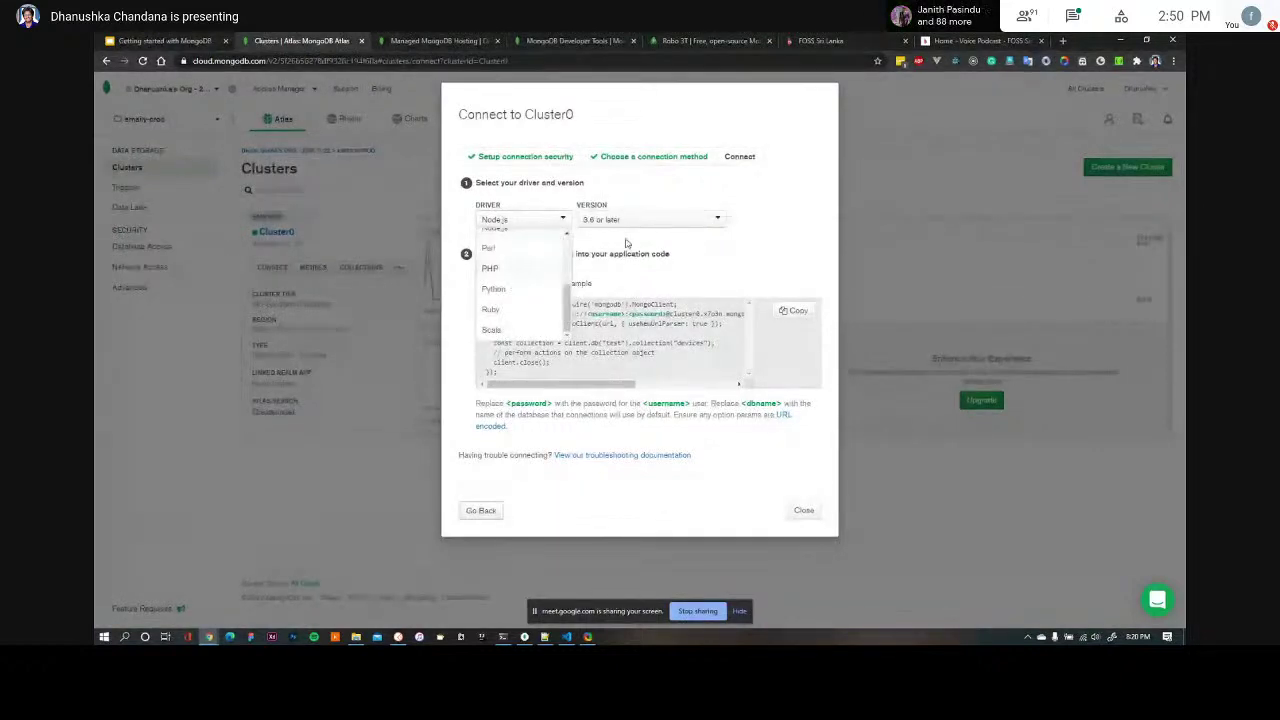
left_click(530, 231)
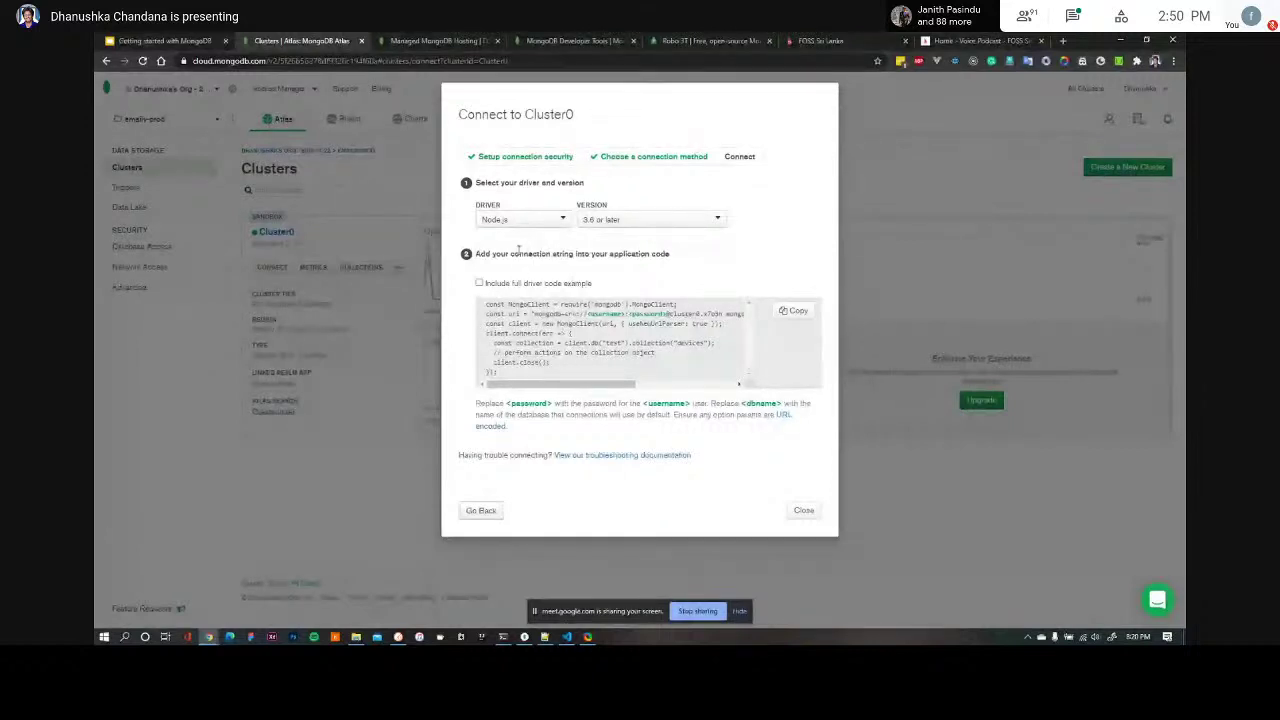
Step: Examine the Node.js connection code and its password placeholder note for Cluster0, and close the connection dialog
left_click_drag(538, 396, 476, 402)
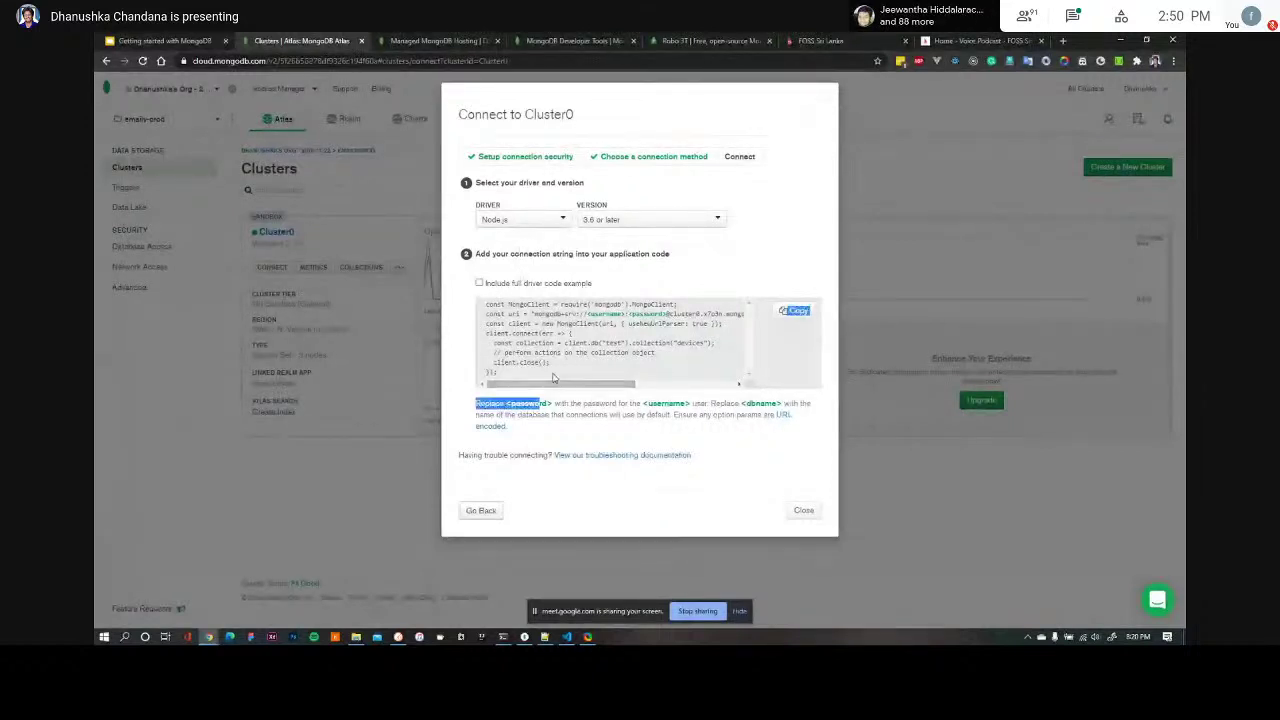
left_click(487, 304)
left_click_drag(487, 304, 560, 336)
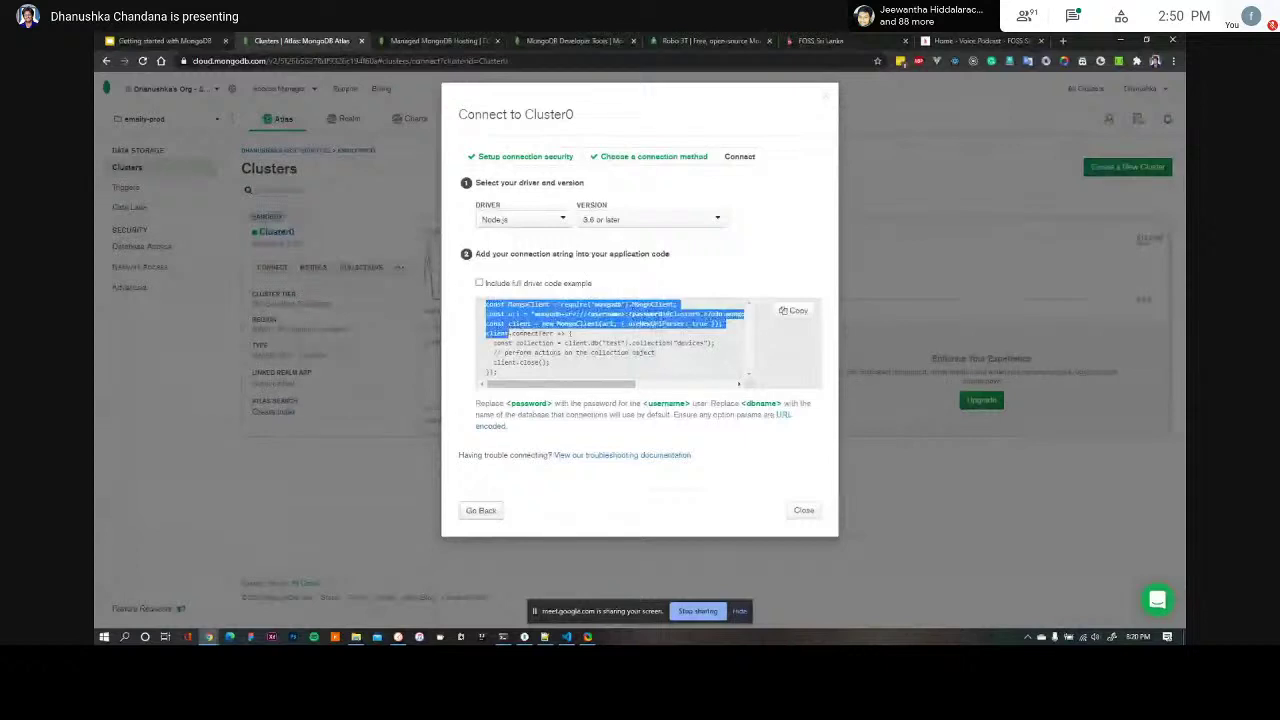
left_click(532, 330)
double_click(545, 304)
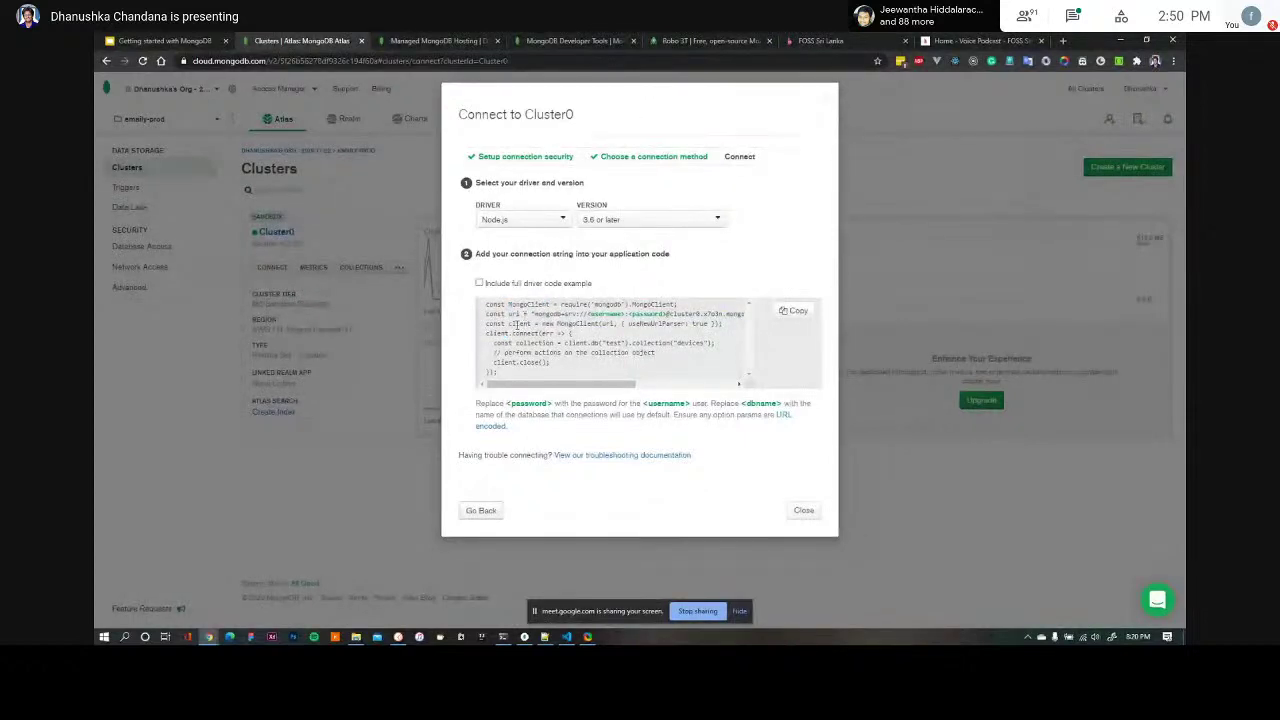
left_click_drag(486, 304, 566, 322)
left_click(562, 318)
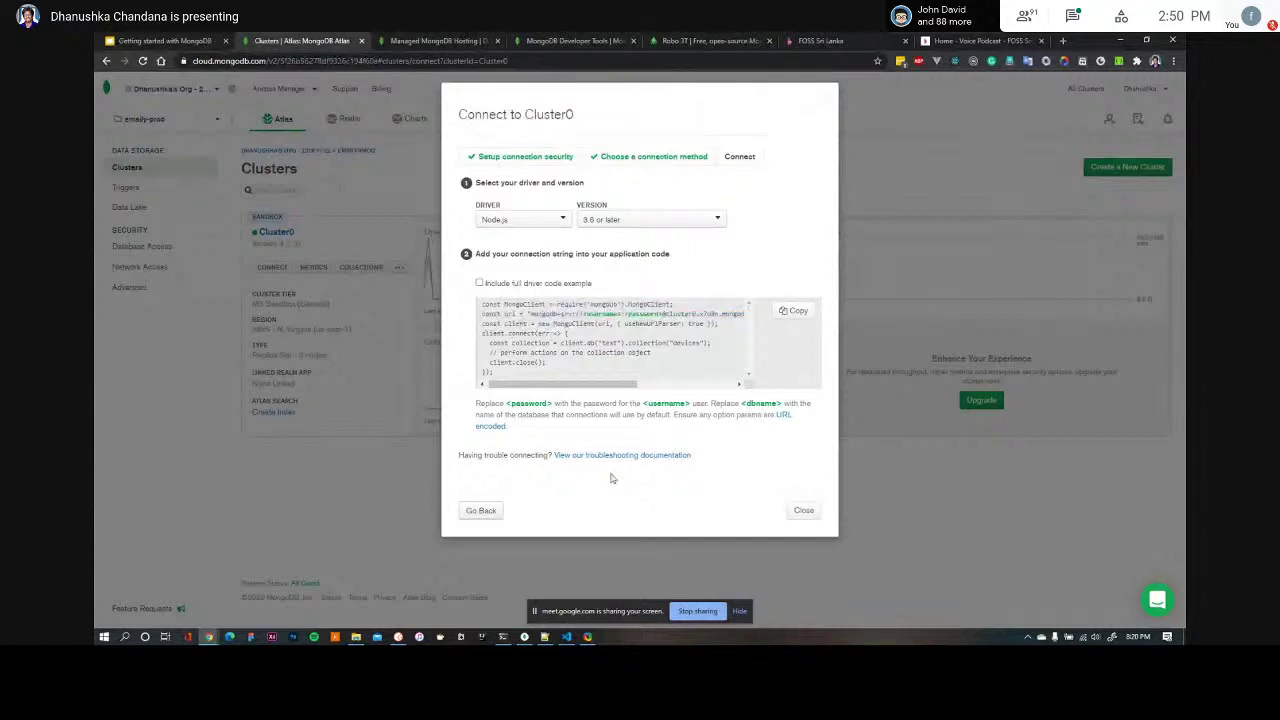
left_click(803, 513)
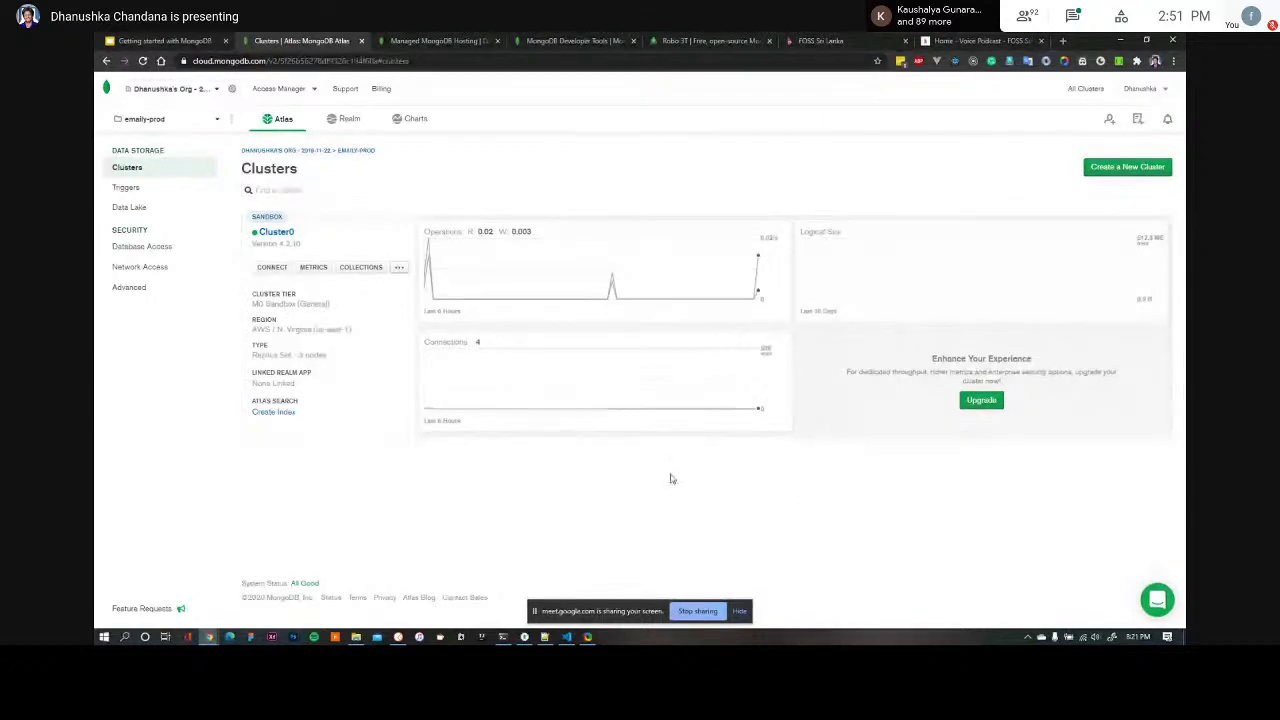
Step: Switch to the Node project in Visual Studio Code and shrink the terminal to give package.json more room
mouse_move(568, 637)
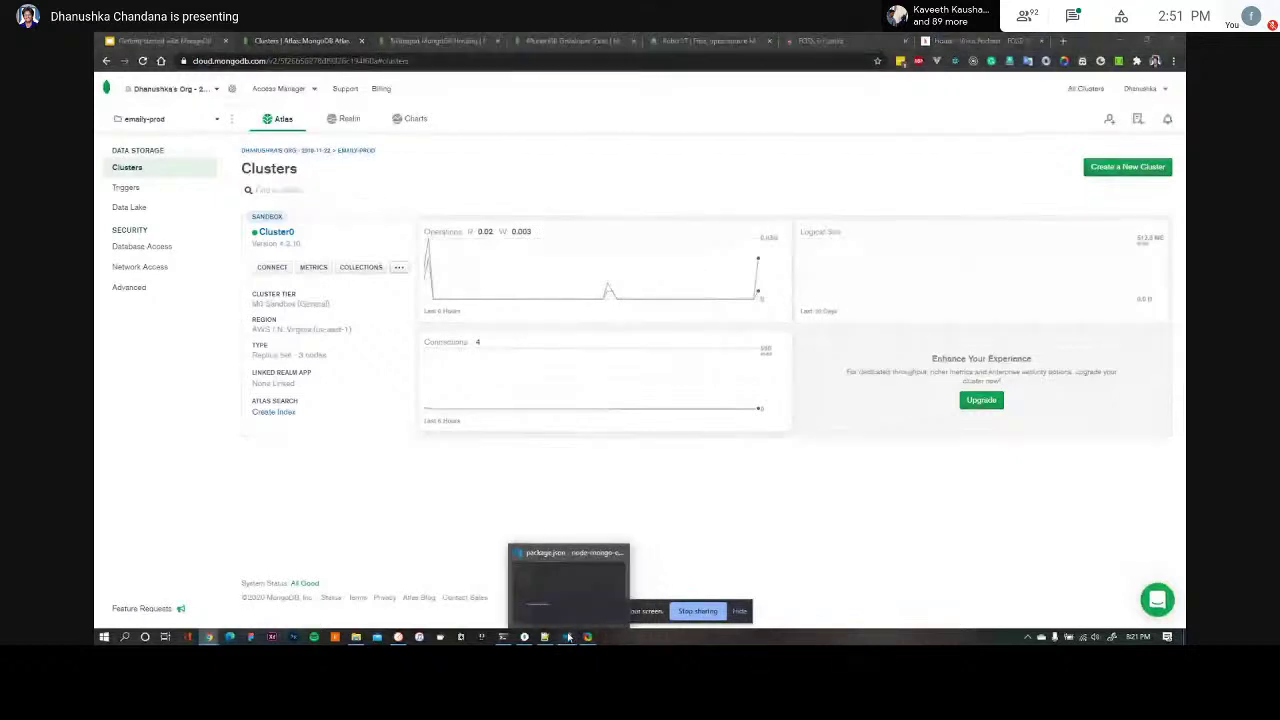
left_click(567, 637)
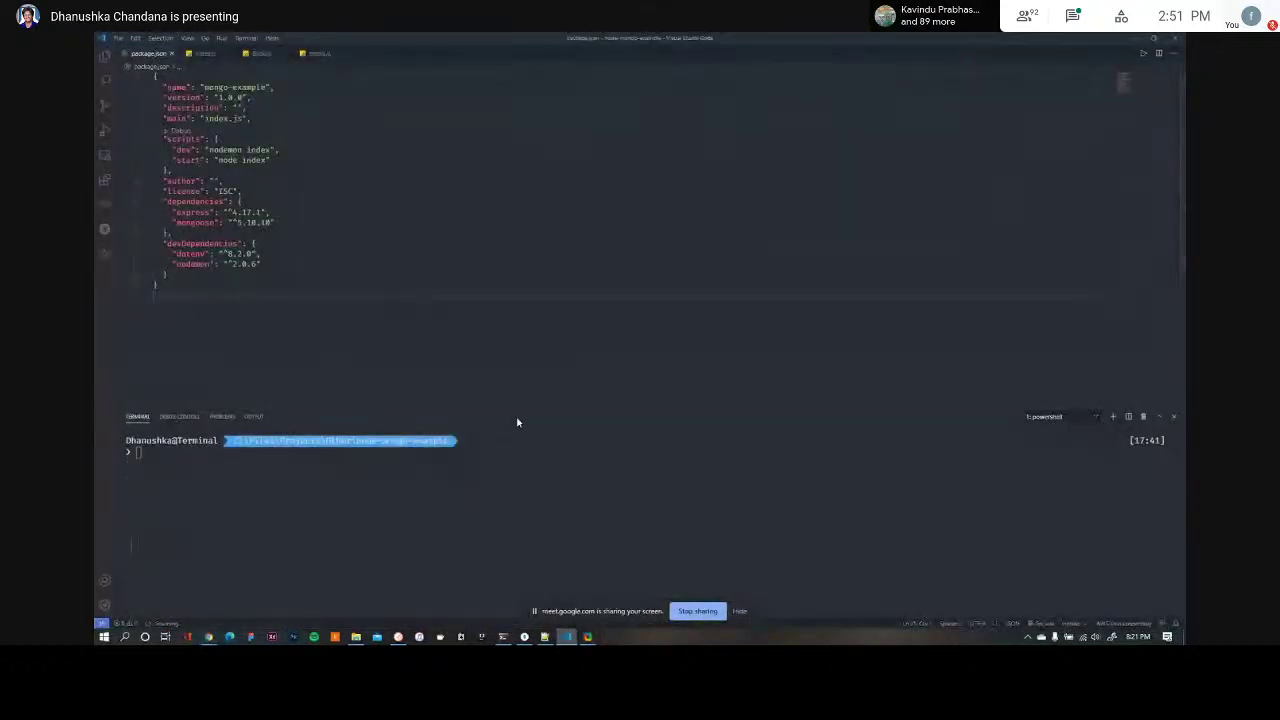
left_click_drag(517, 404, 525, 472)
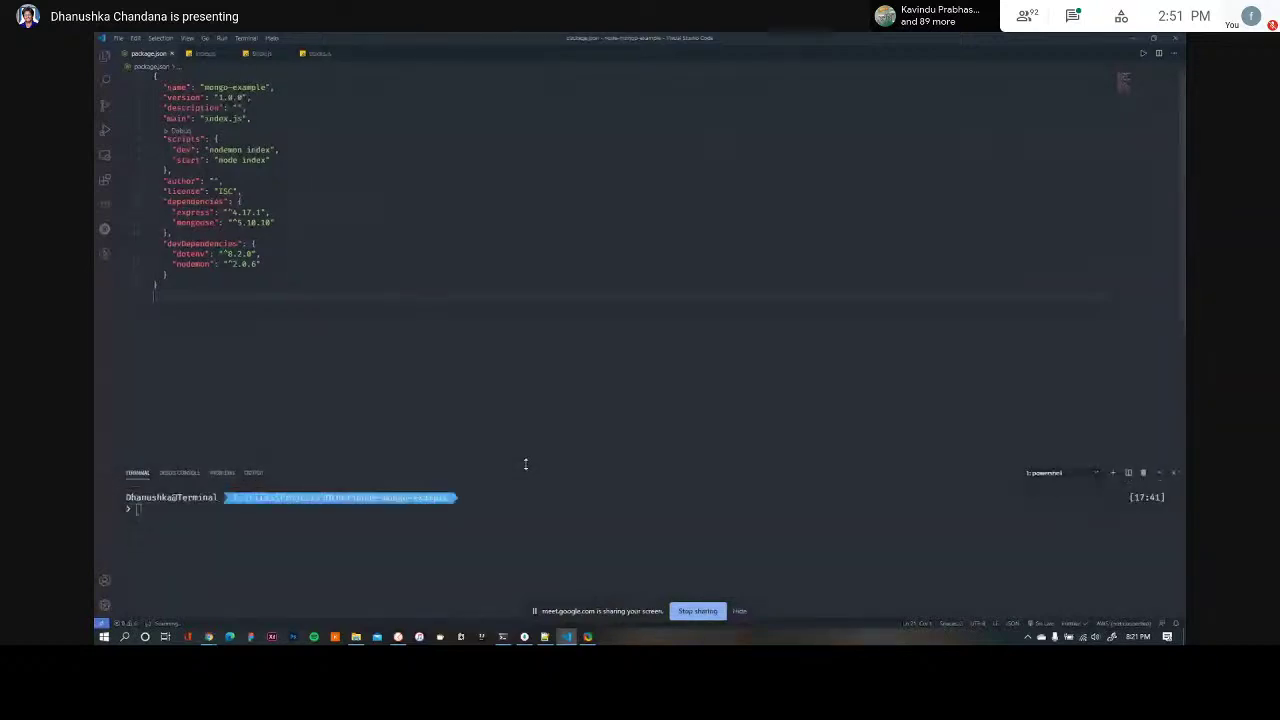
left_click(449, 263)
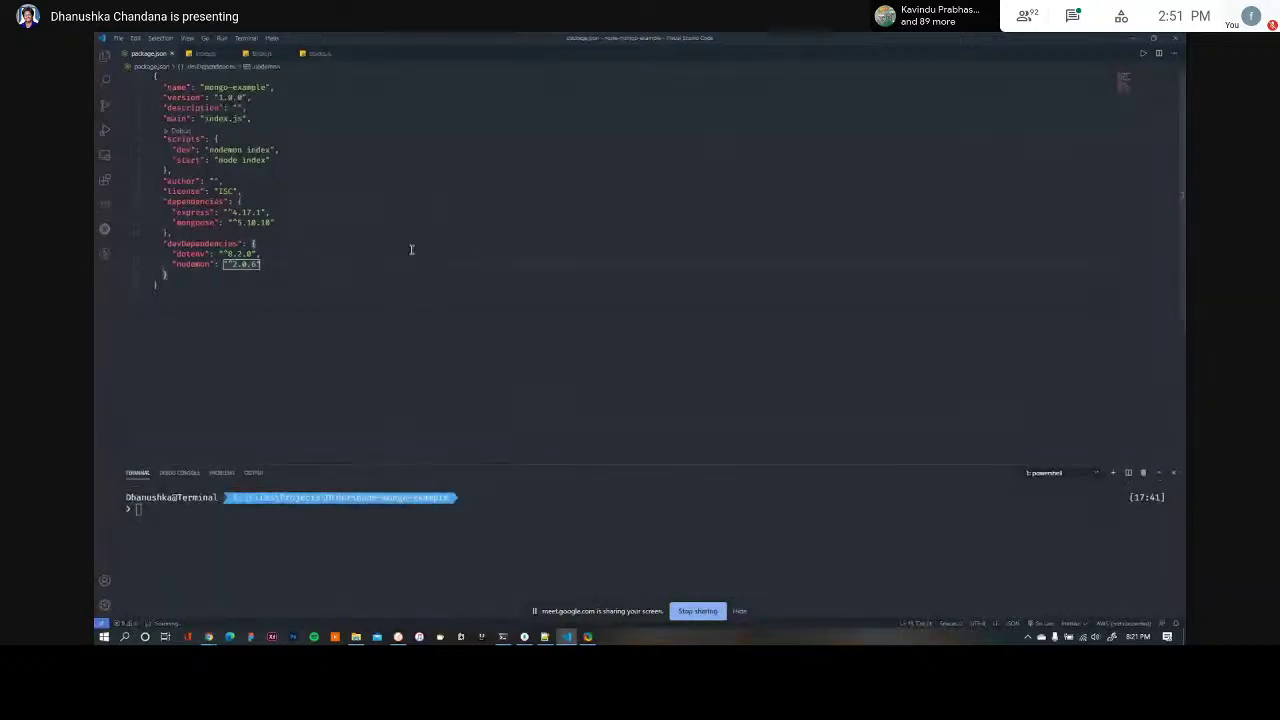
Step: Glance at index.js, and examine the express and mongoose dependencies listed in package.json
left_click(205, 53)
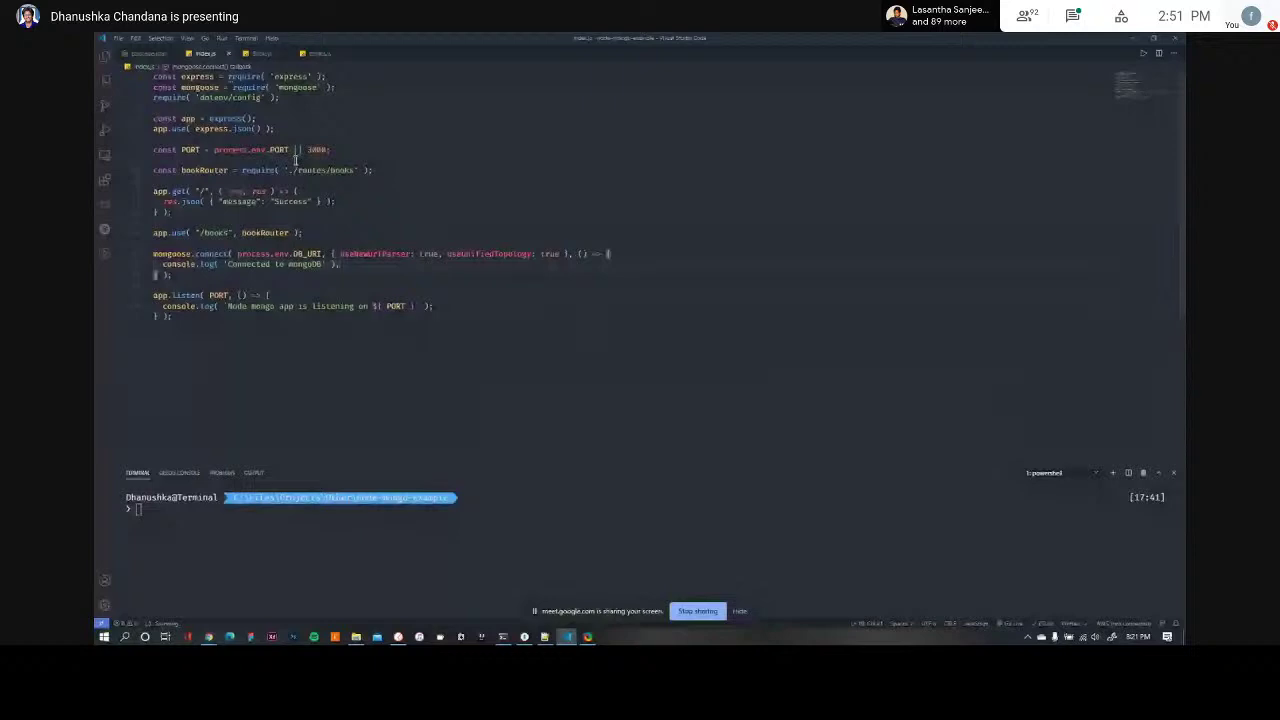
left_click(148, 53)
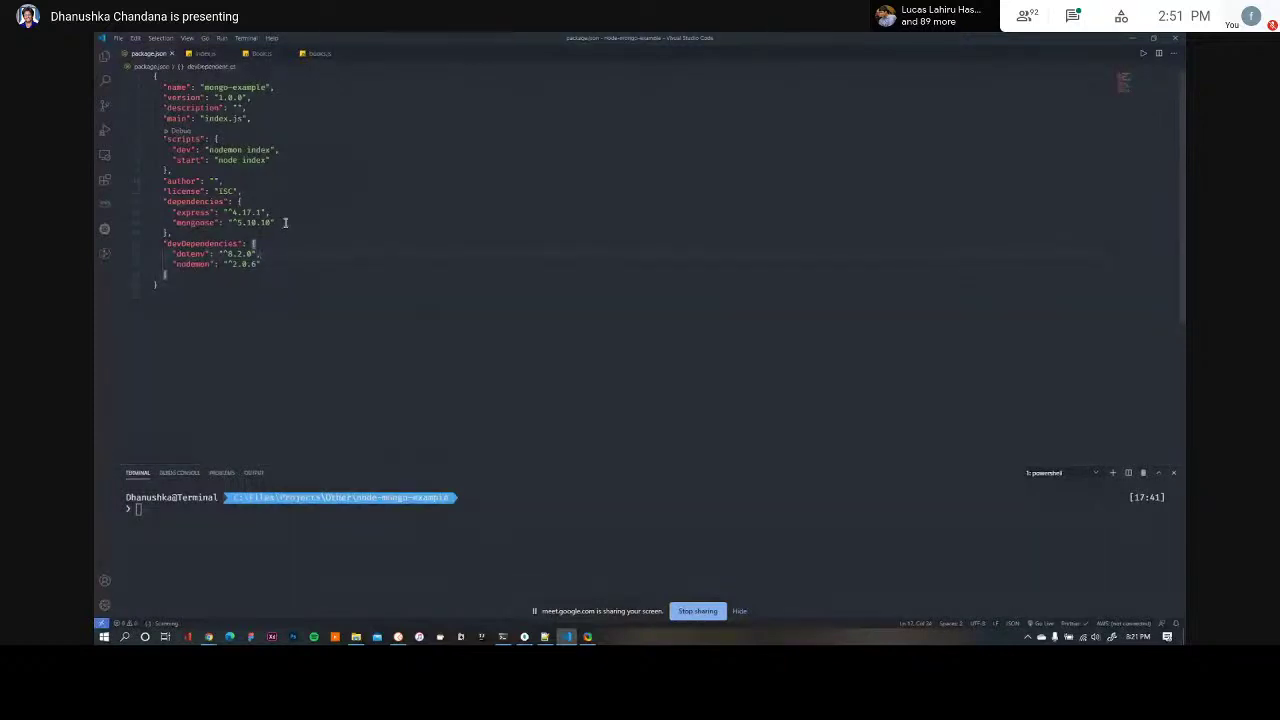
left_click_drag(280, 222, 206, 227)
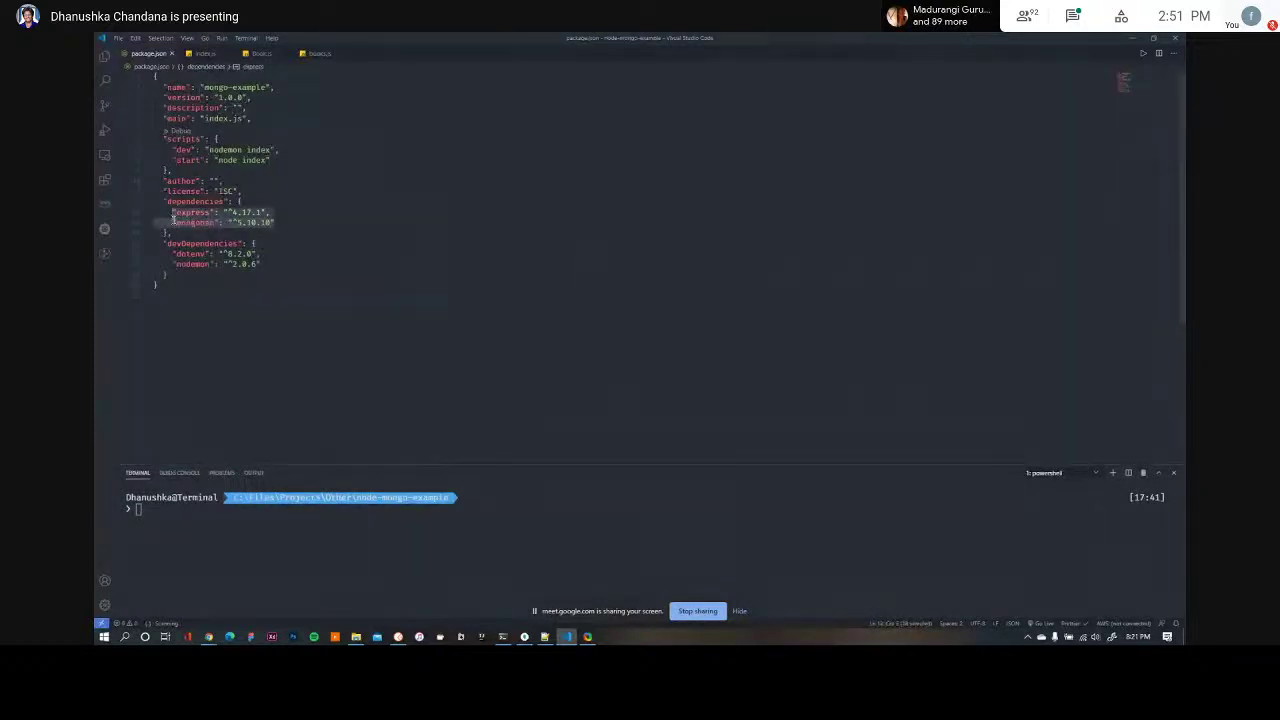
double_click(208, 224)
left_click(213, 231)
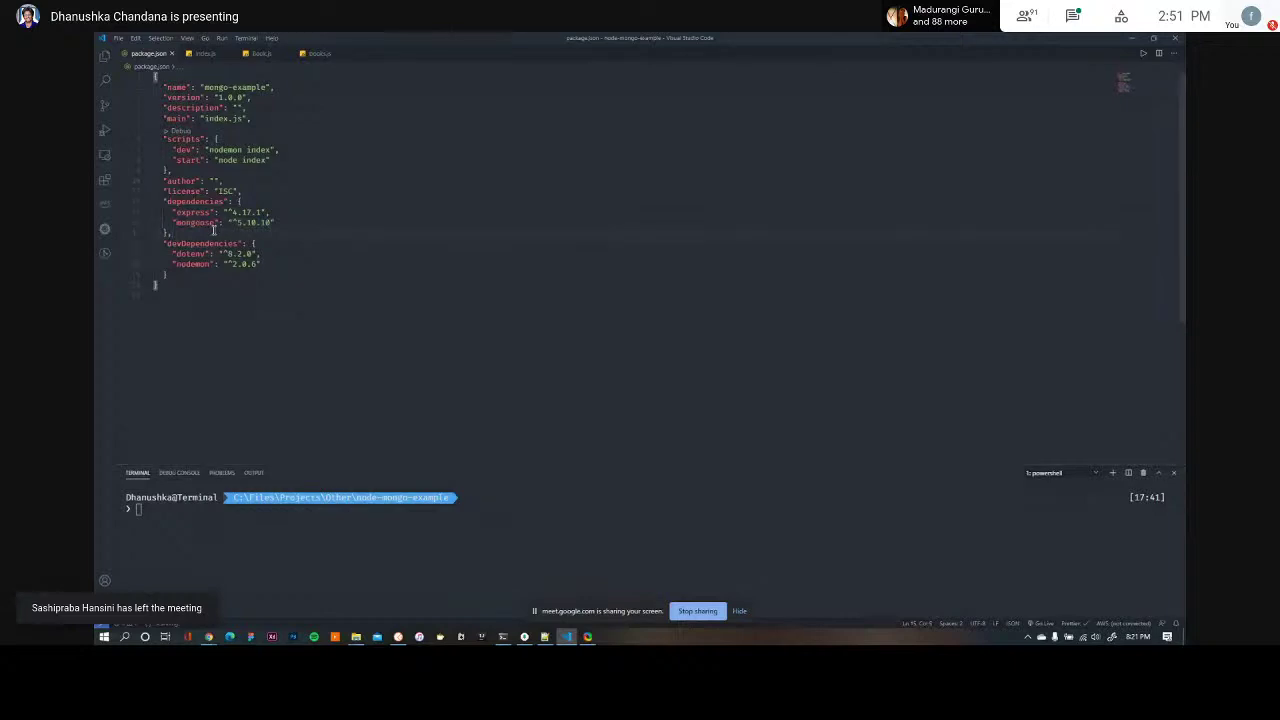
Step: Examine the mongoose import in index.js and the mongoose.connect call that uses process.env.DB_URI
left_click(204, 60)
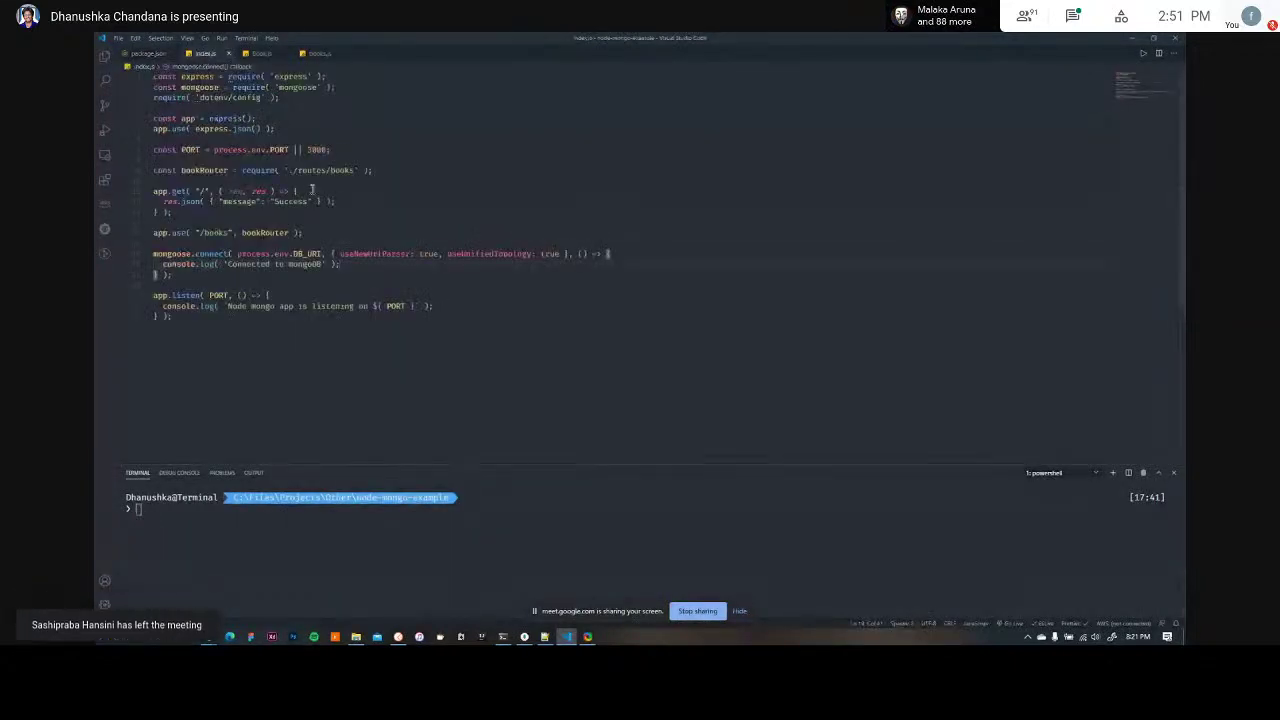
left_click_drag(345, 90, 157, 78)
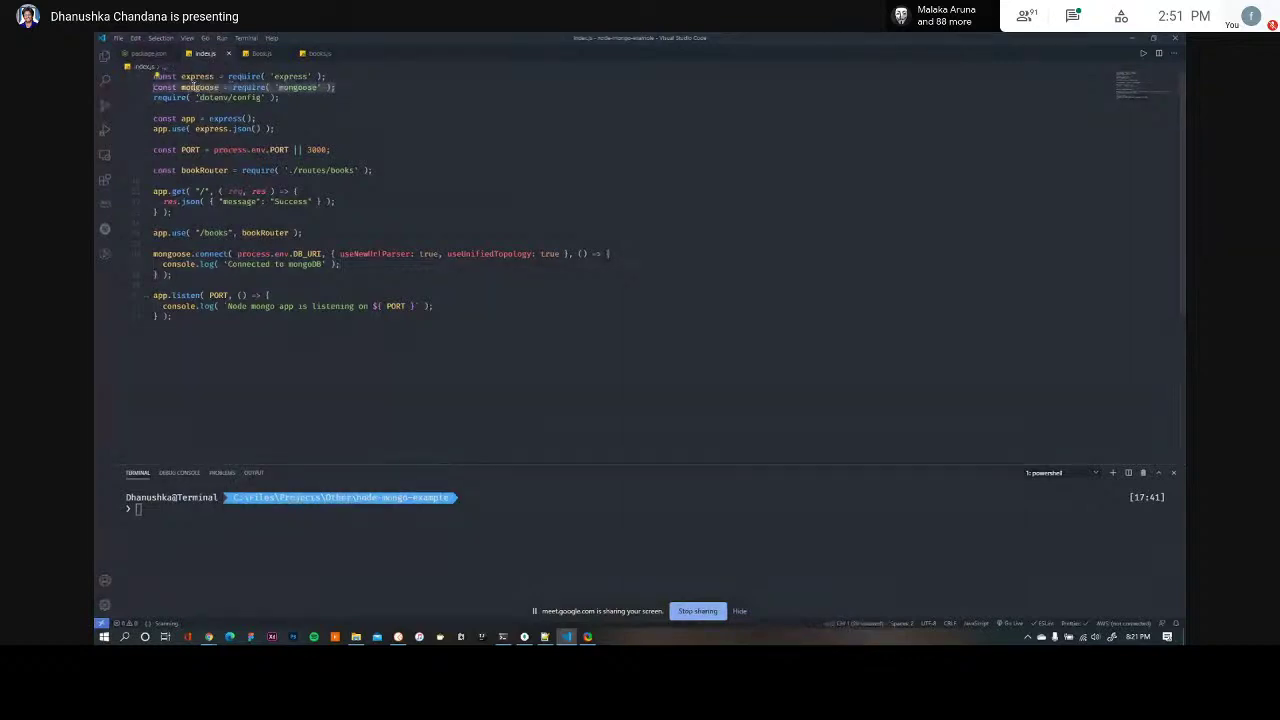
double_click(200, 88)
left_click(174, 254)
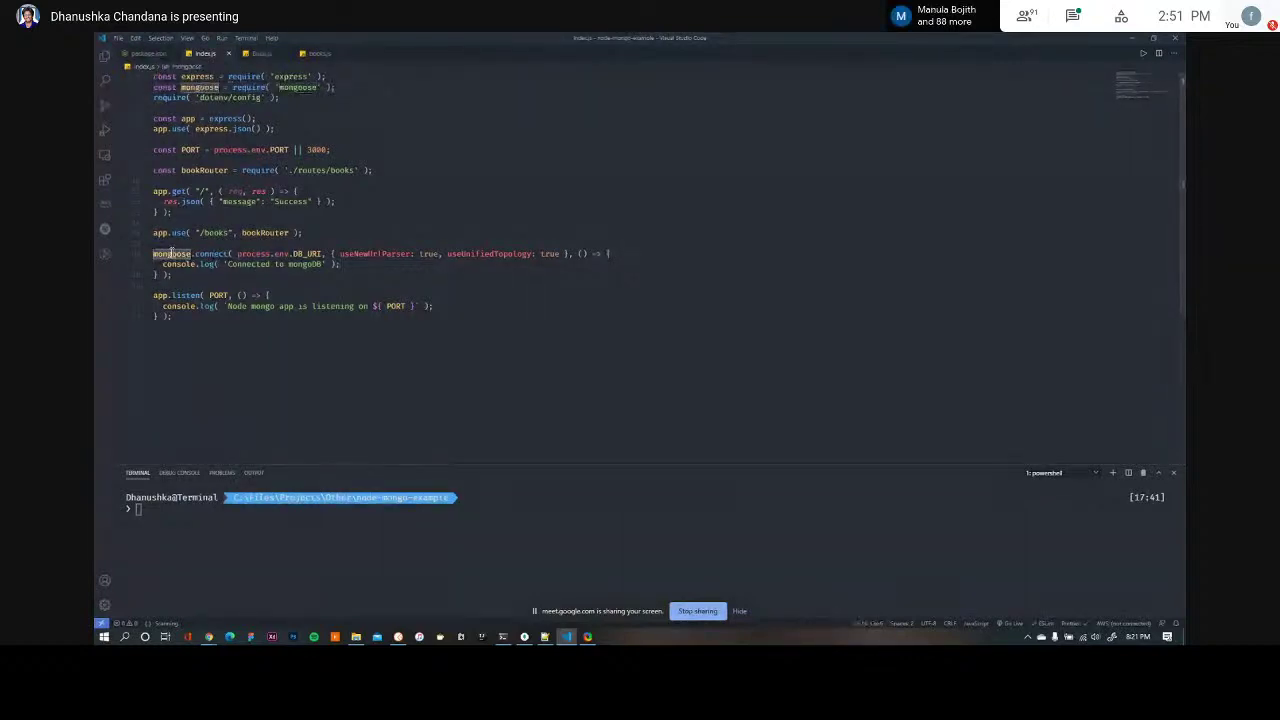
left_click_drag(238, 254, 303, 254)
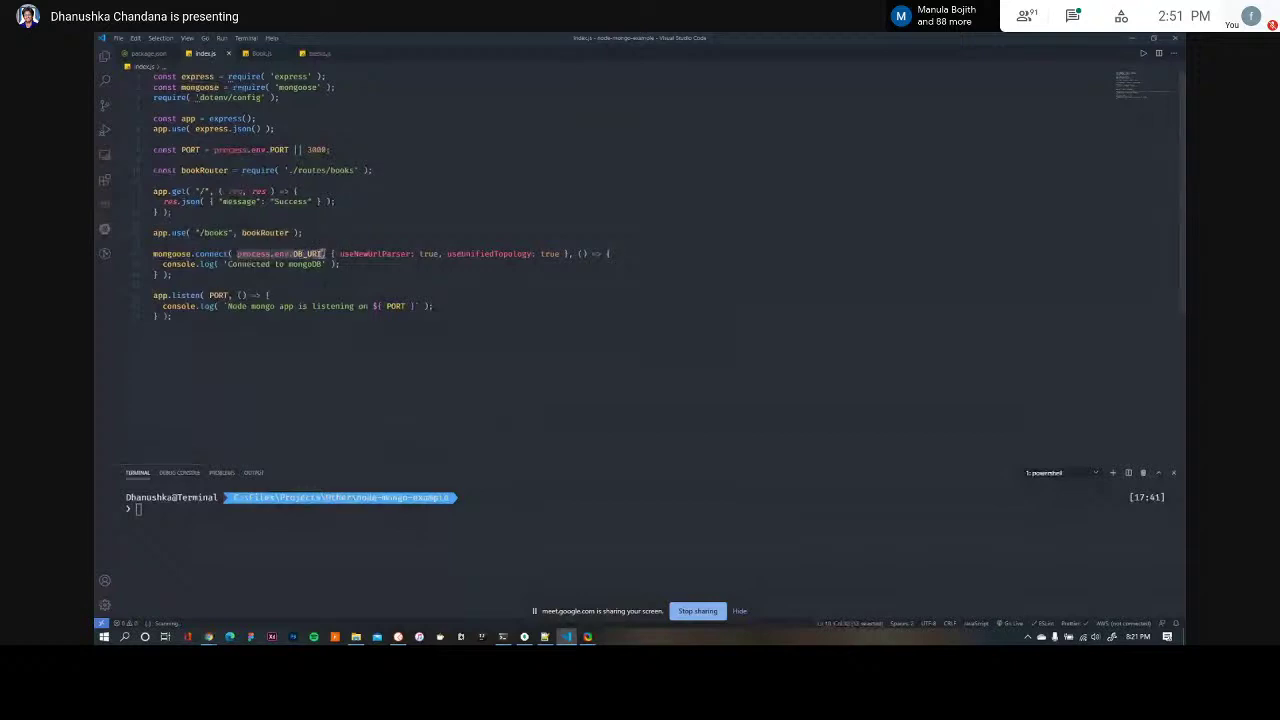
double_click(299, 254)
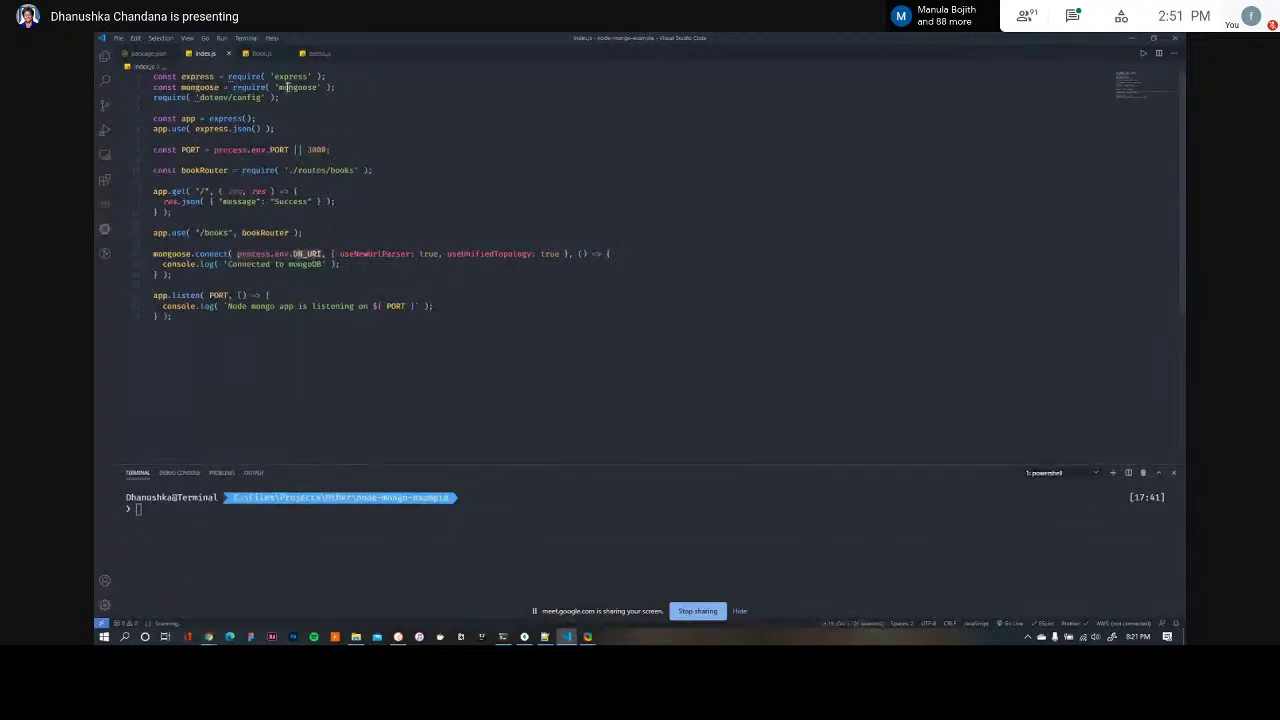
Step: Show the project files, examine the DB_URI connection string in .env, and compare it with its use in index.js
left_click(104, 57)
left_click(190, 139)
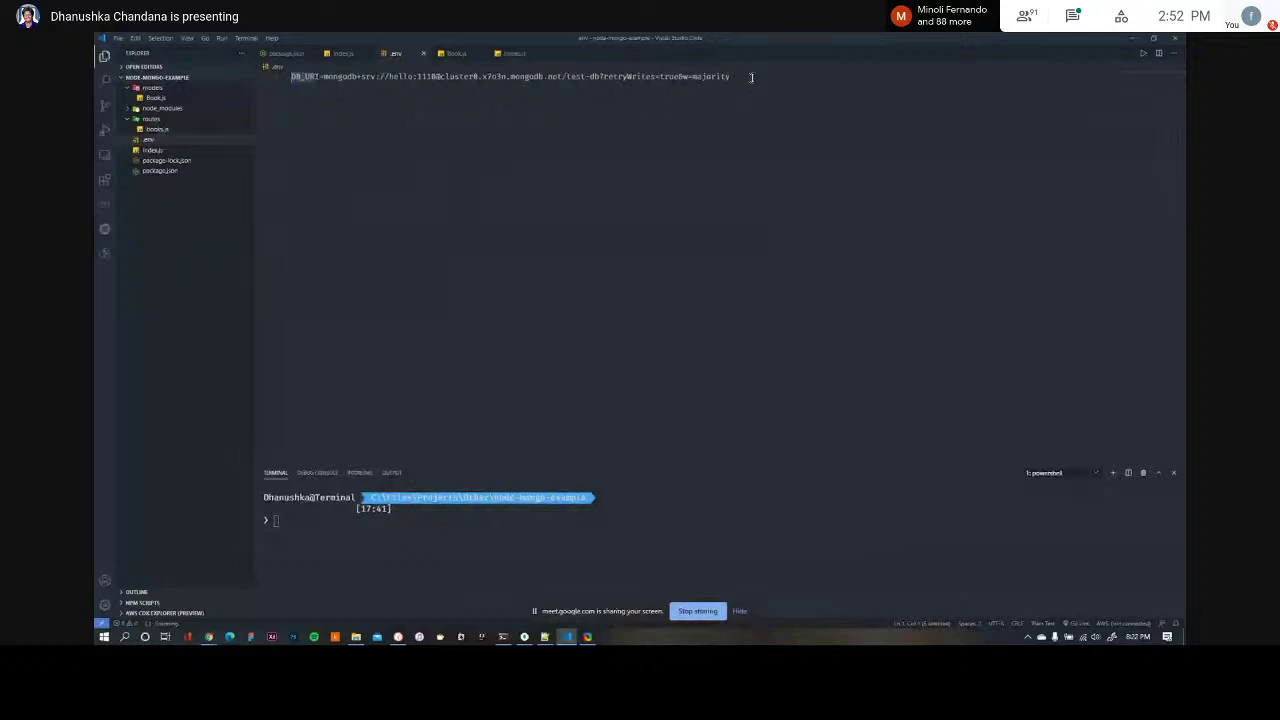
left_click_drag(751, 77, 285, 74)
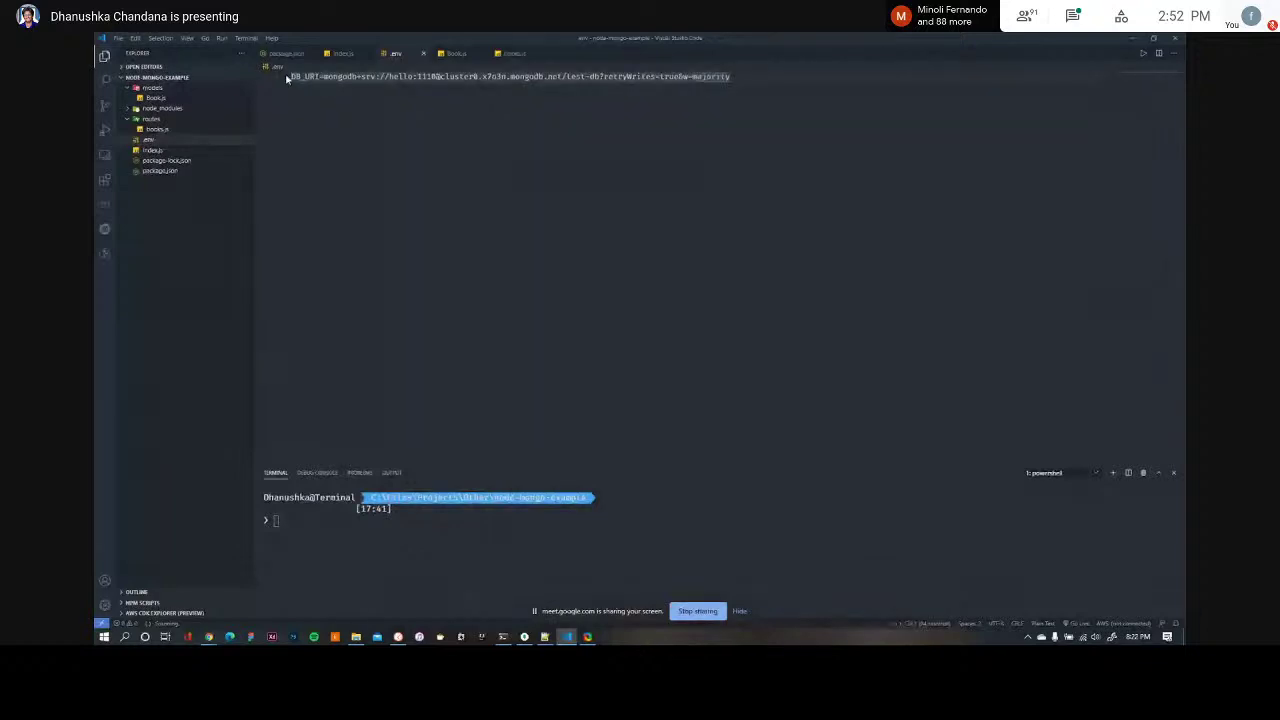
left_click(340, 54)
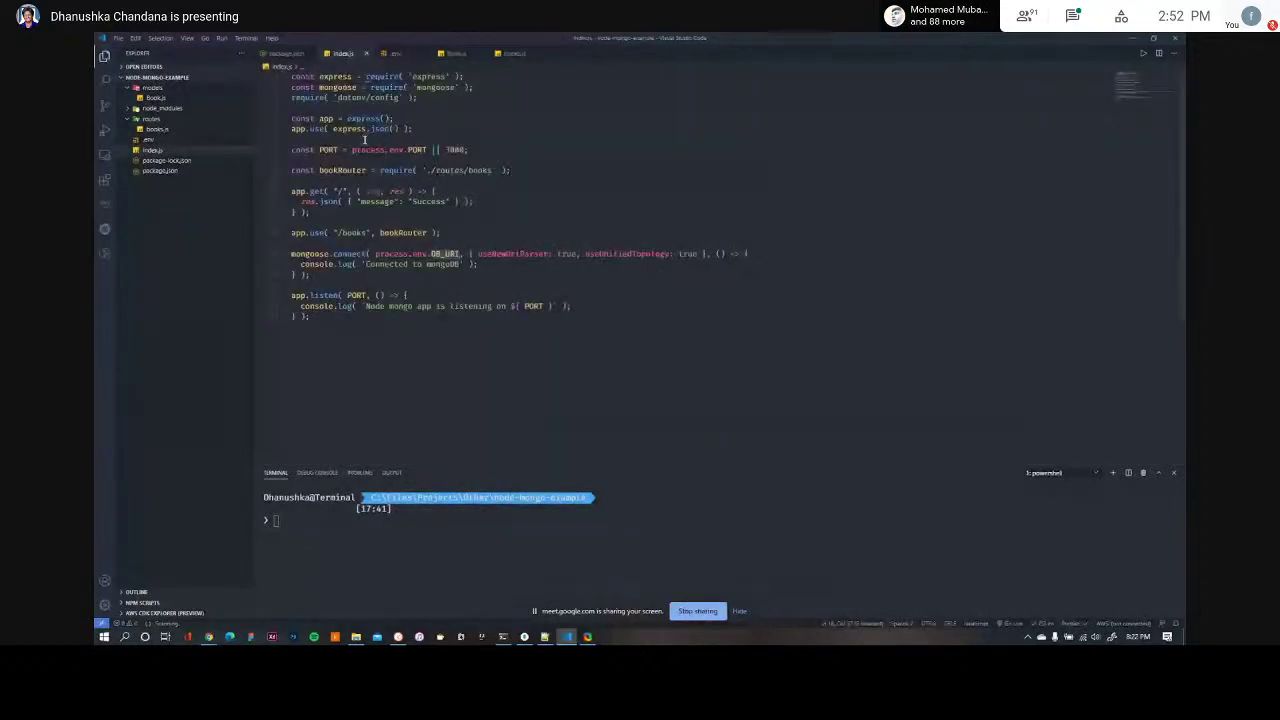
left_click(395, 53)
left_click(340, 54)
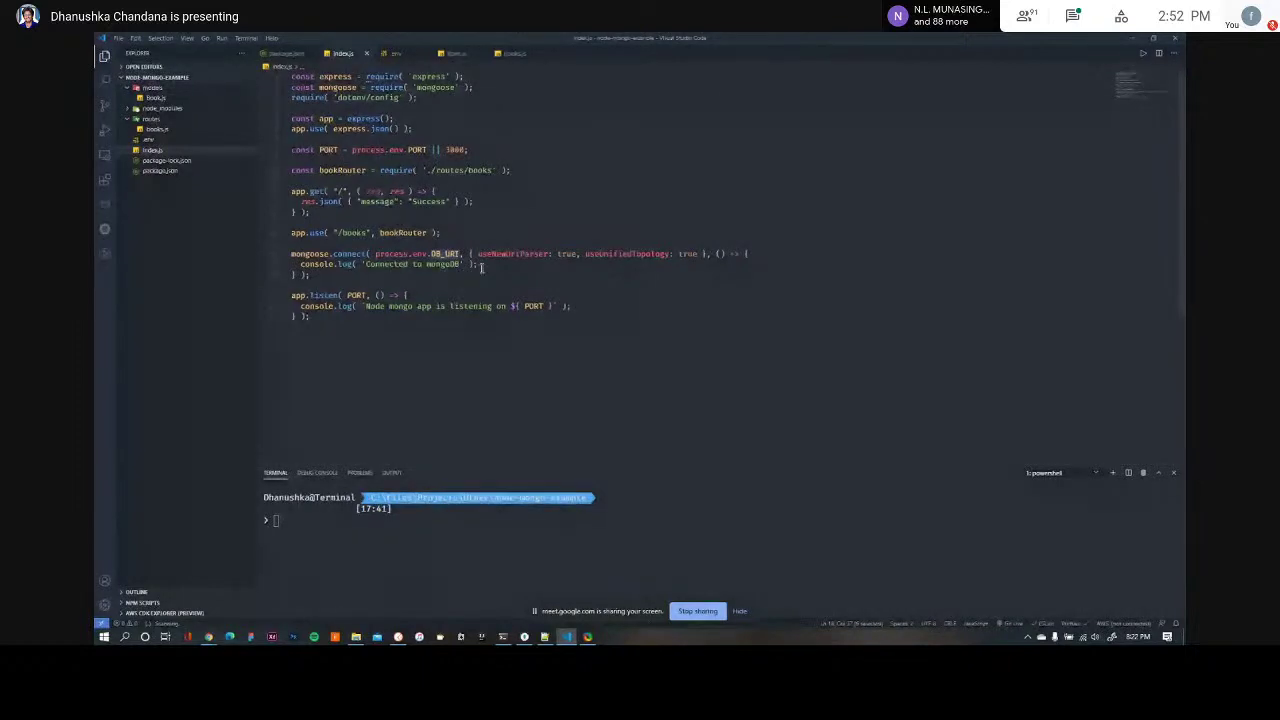
Step: Examine the mongoose.connect call in index.js, covering its console.log callback and the process.env.DB_URI argument
left_click(485, 267)
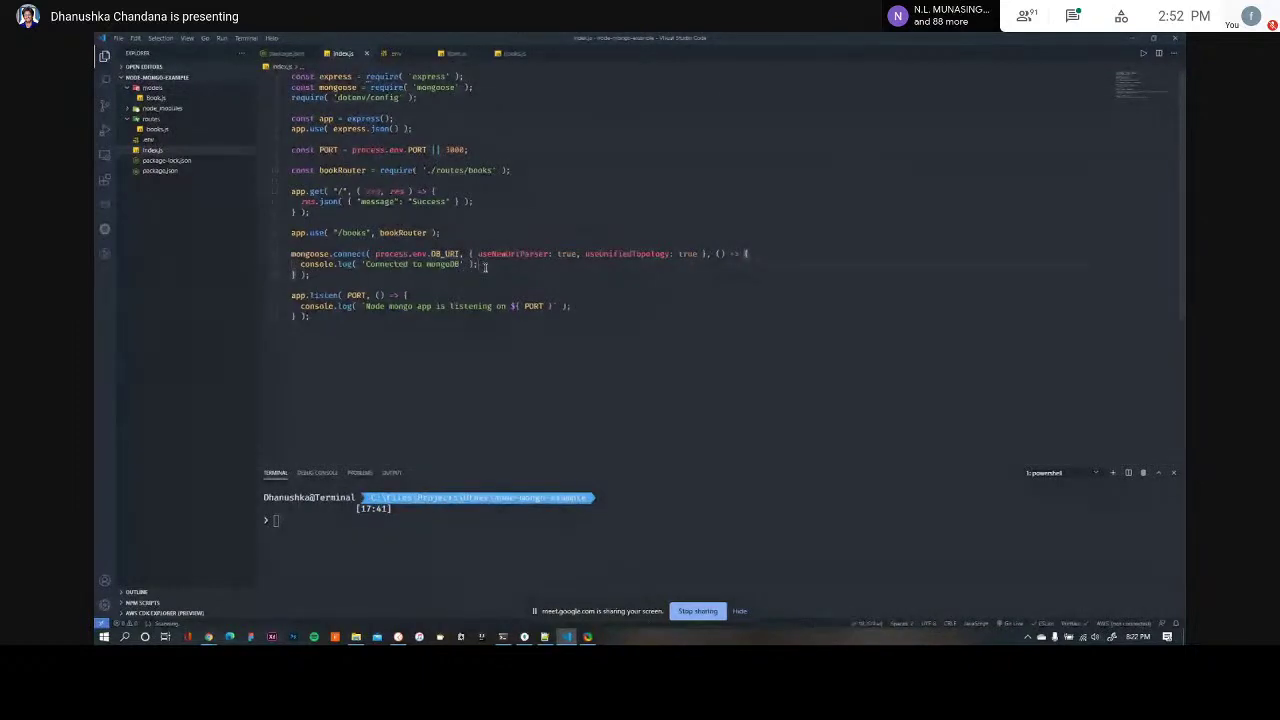
left_click(455, 254)
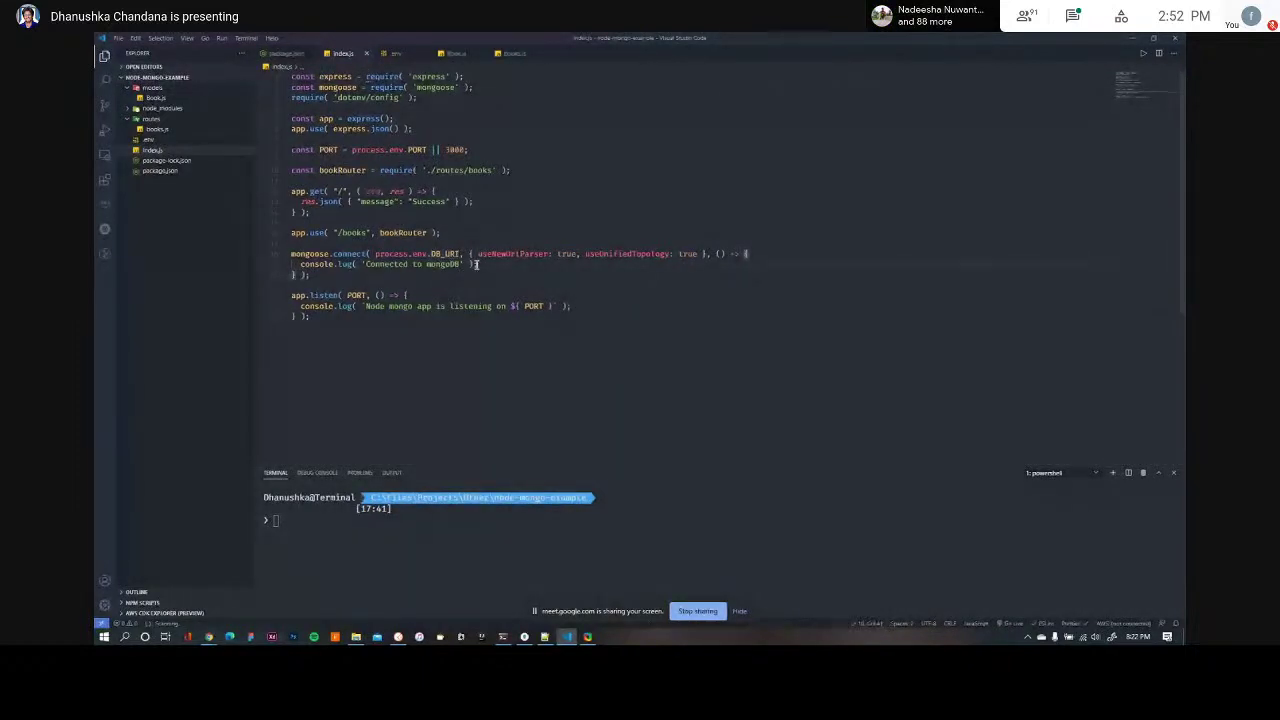
left_click(389, 264)
left_click_drag(293, 254, 458, 256)
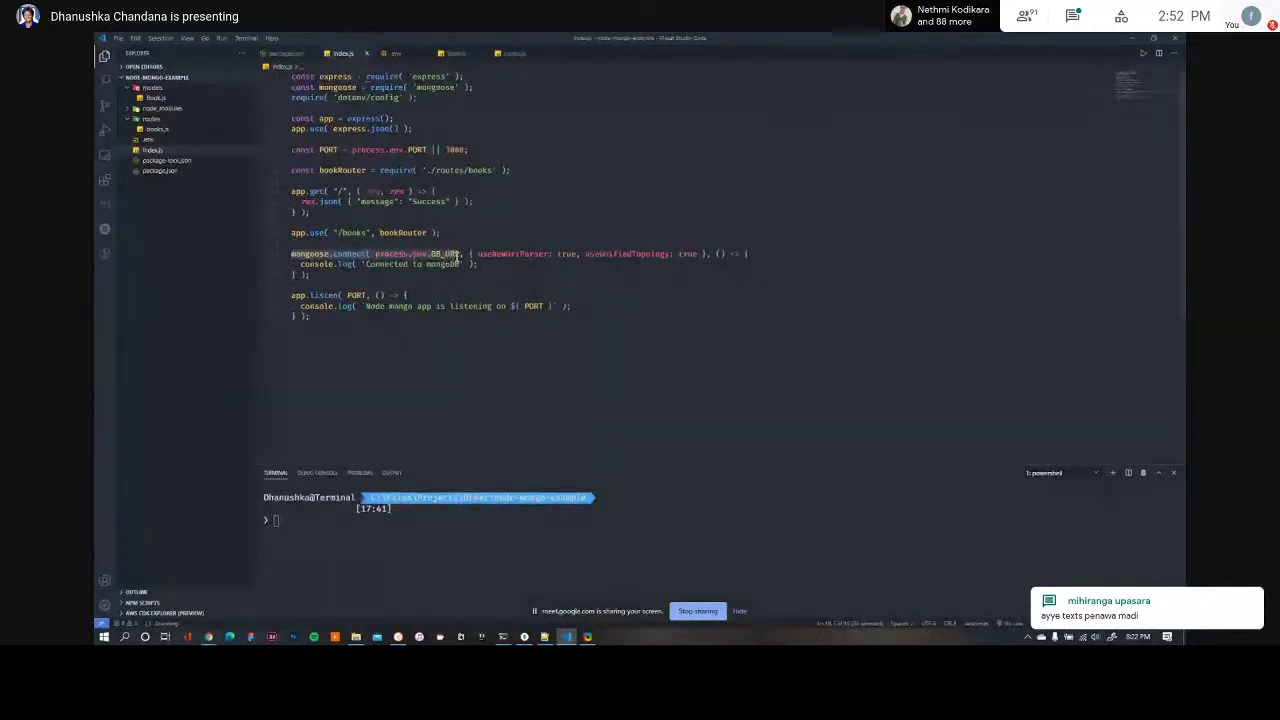